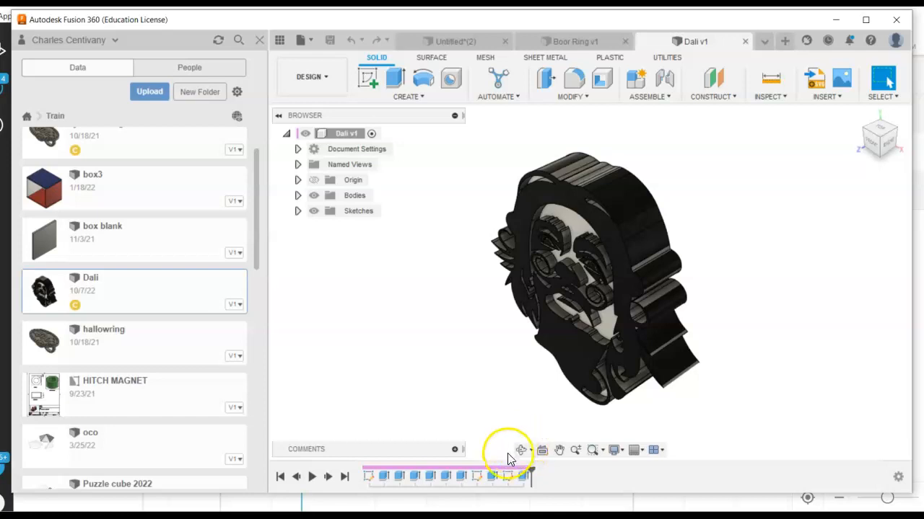
- Examine the Dali head model from the back and the front, including the facial details up close
left_click(522, 452)
left_click_drag(540, 362, 588, 249)
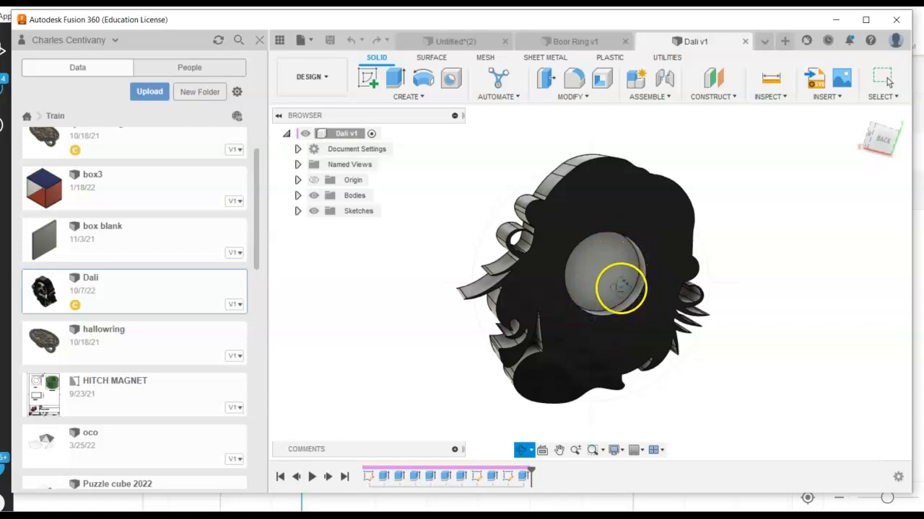
left_click_drag(545, 265, 630, 392)
left_click(880, 139)
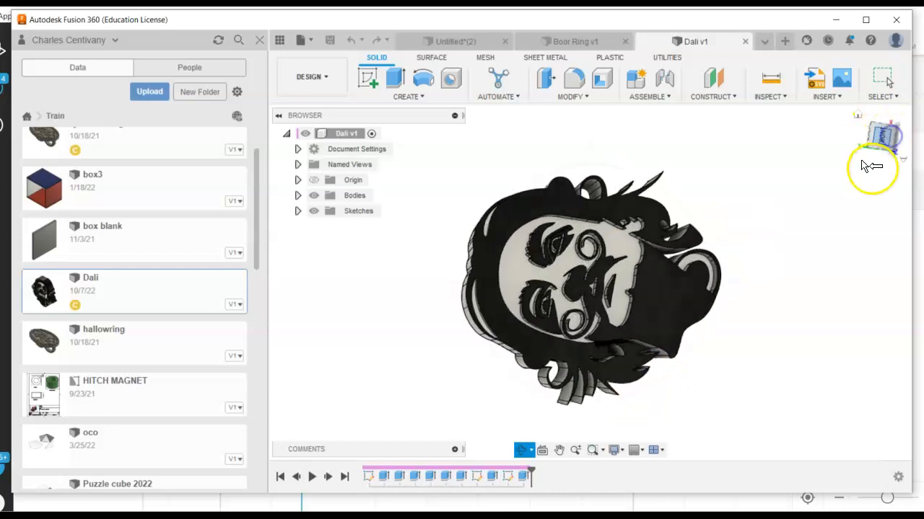
left_click(906, 131)
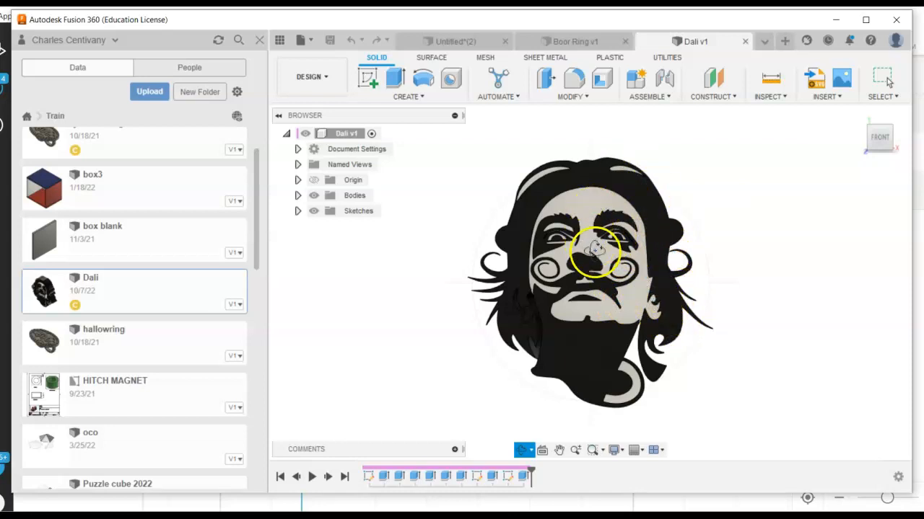
scroll(602, 238, "up", 5)
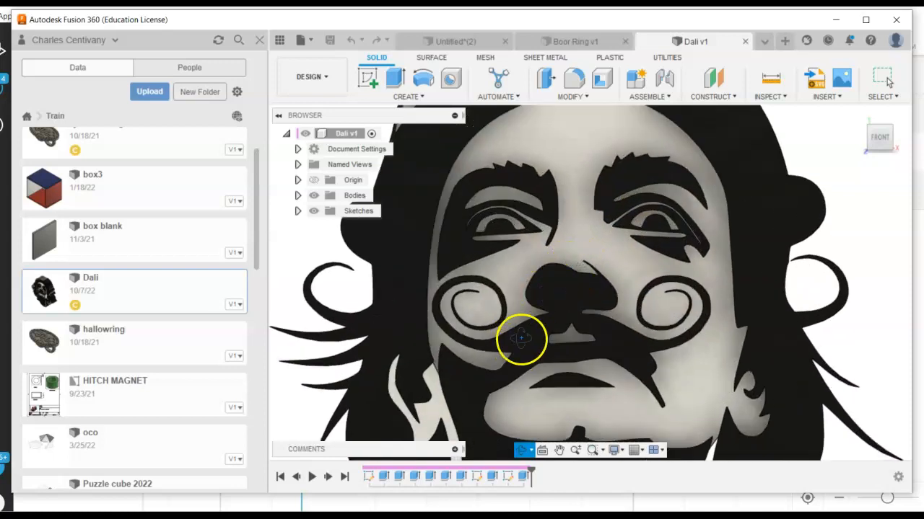
scroll(521, 338, "down", 1)
scroll(521, 337, "down", 2)
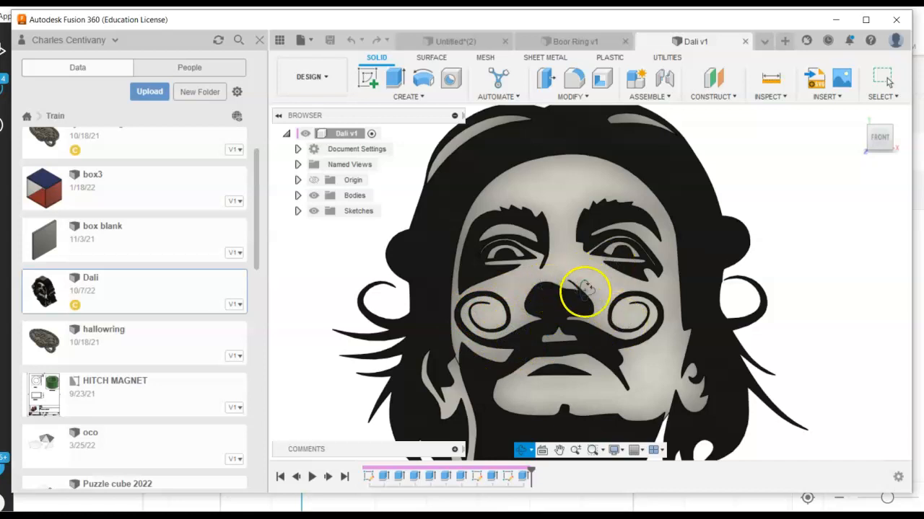
scroll(563, 270, "up", 2)
scroll(565, 280, "down", 4)
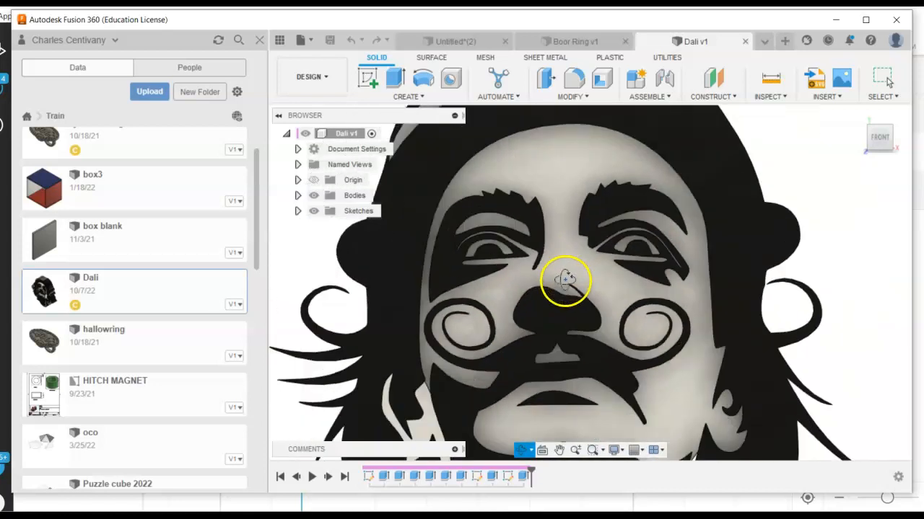
scroll(567, 288, "down", 3)
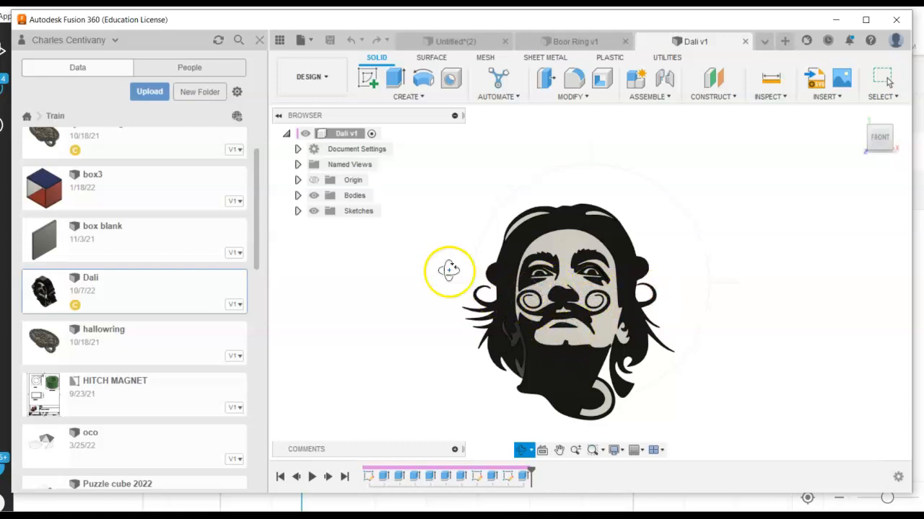
- Hide the project file list, switch to GrabCAD Print, and reposition and resize its window
left_click(258, 44)
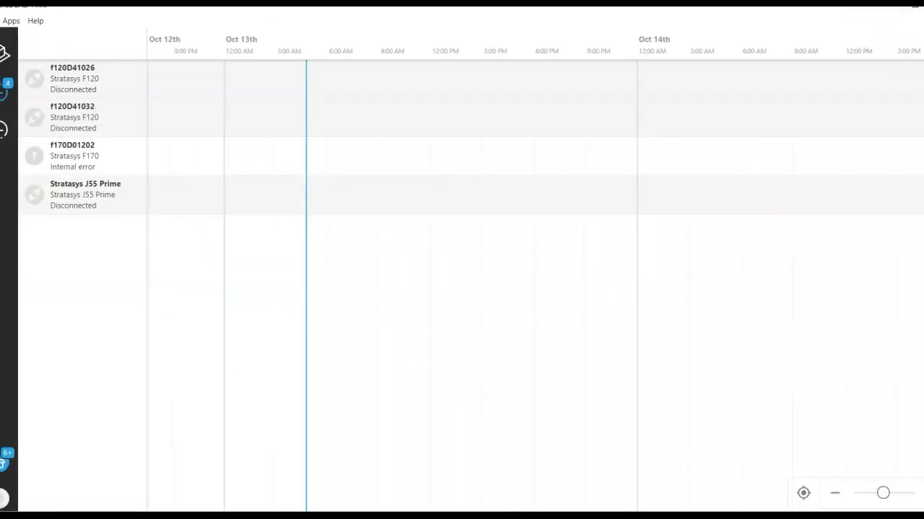
left_click(916, 11)
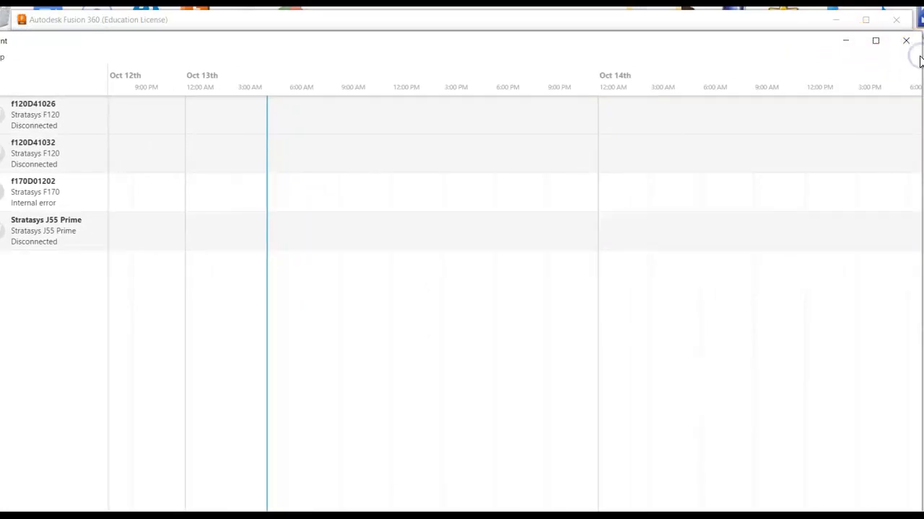
mouse_move(723, 47)
left_mouse_down()
mouse_move(771, 33)
mouse_move(780, 60)
mouse_move(818, 62)
left_mouse_up()
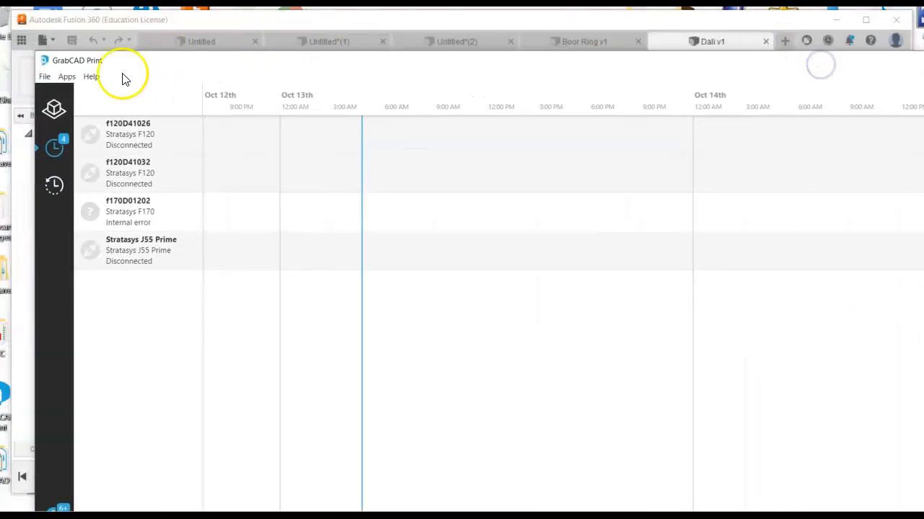
left_click_drag(34, 93, 145, 97)
left_click_drag(314, 64, 214, 53)
- Switch back to Fusion 360, restore the home view and start saving the whole Dali component as a mesh
left_click(261, 15)
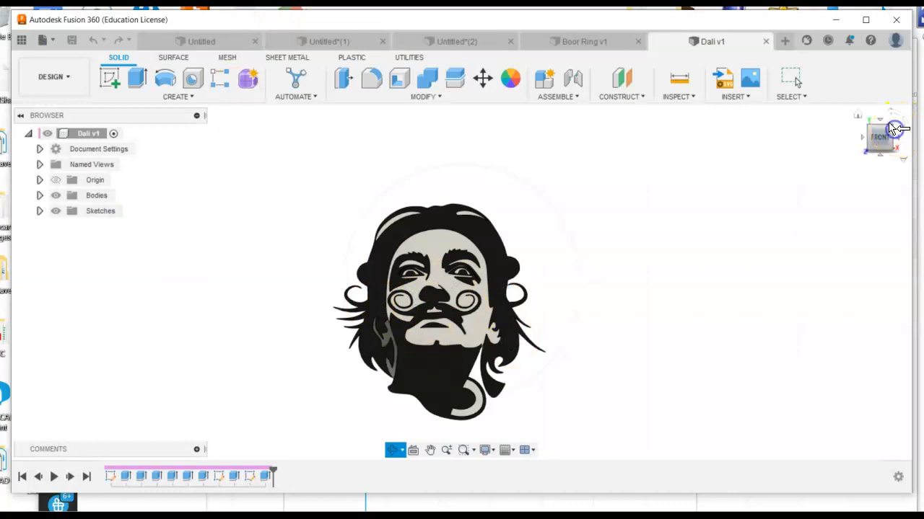
key("Escape")
left_click(858, 116)
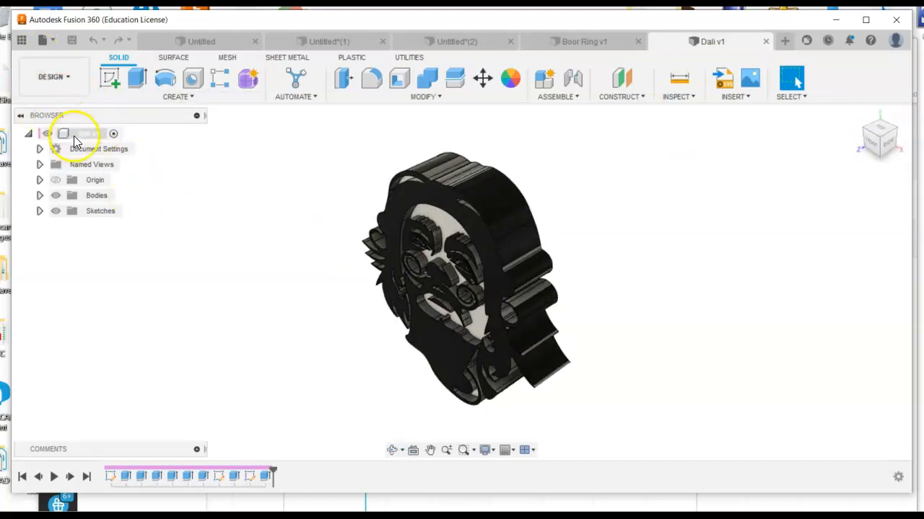
left_click(72, 134)
right_click(76, 135)
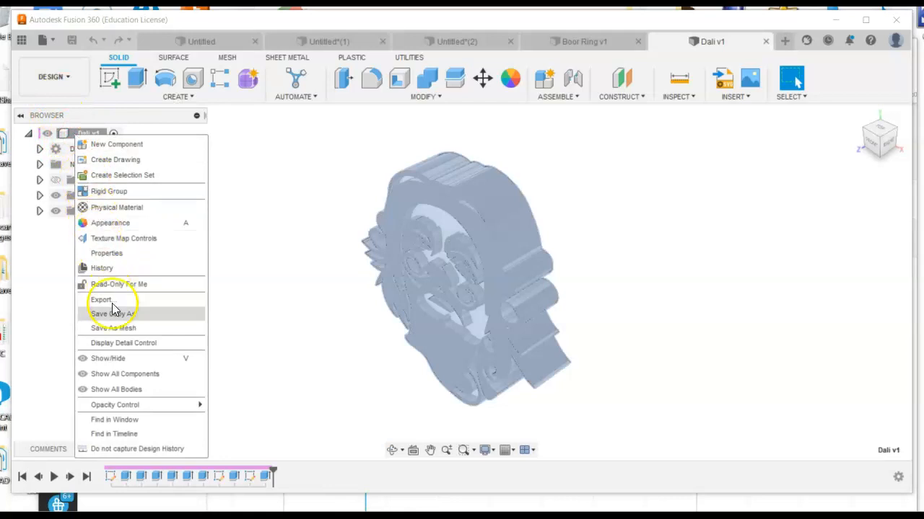
left_click(119, 328)
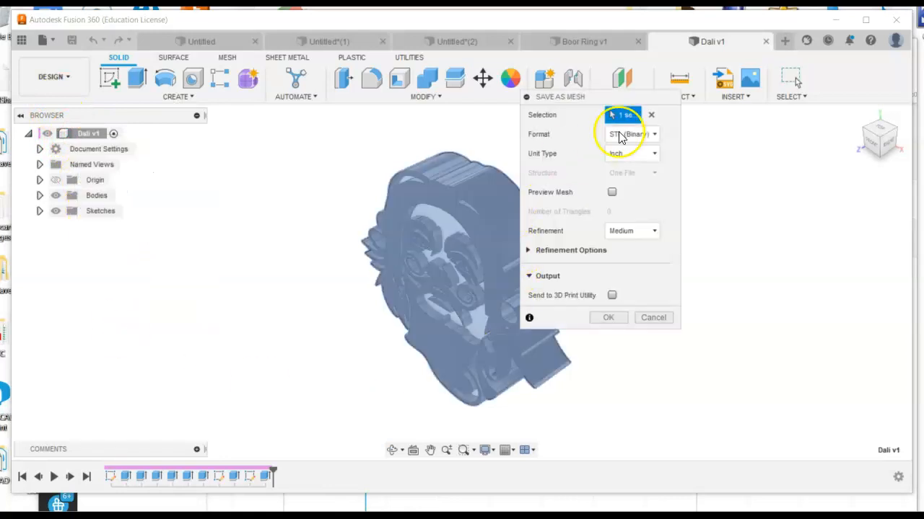
- Export the component in 3MF format with medium refinement as Dali v1 in the Downloads folder
left_click(655, 135)
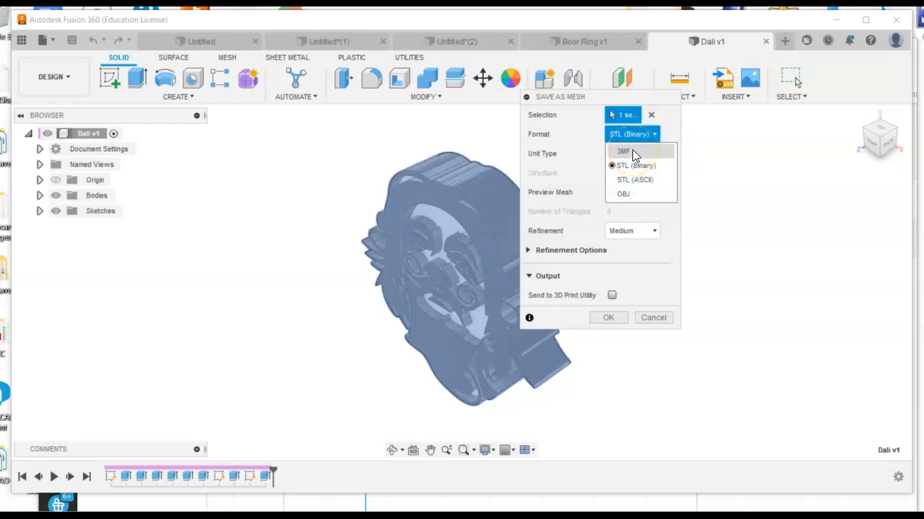
left_click(633, 153)
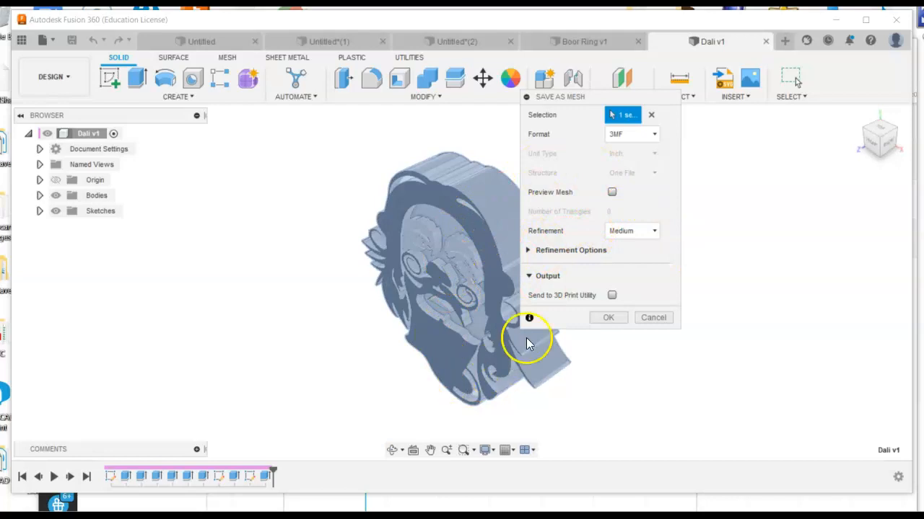
left_click(608, 318)
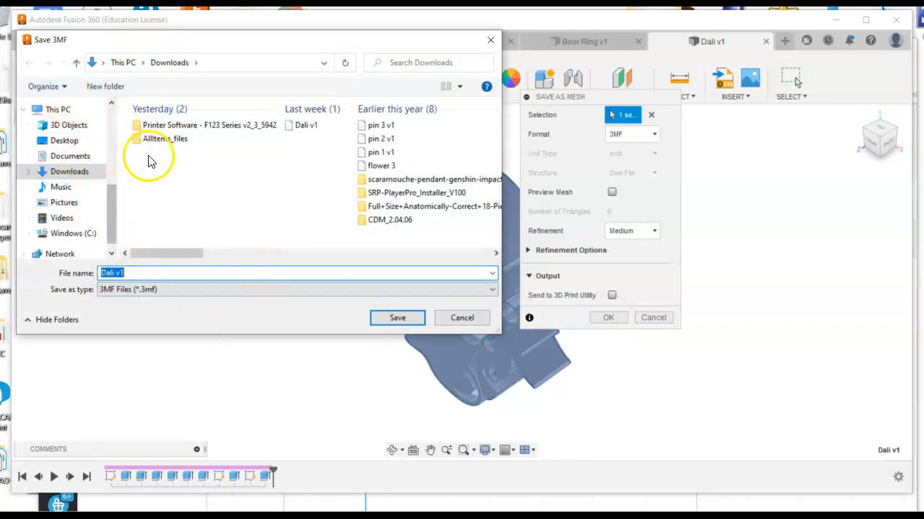
left_click(398, 318)
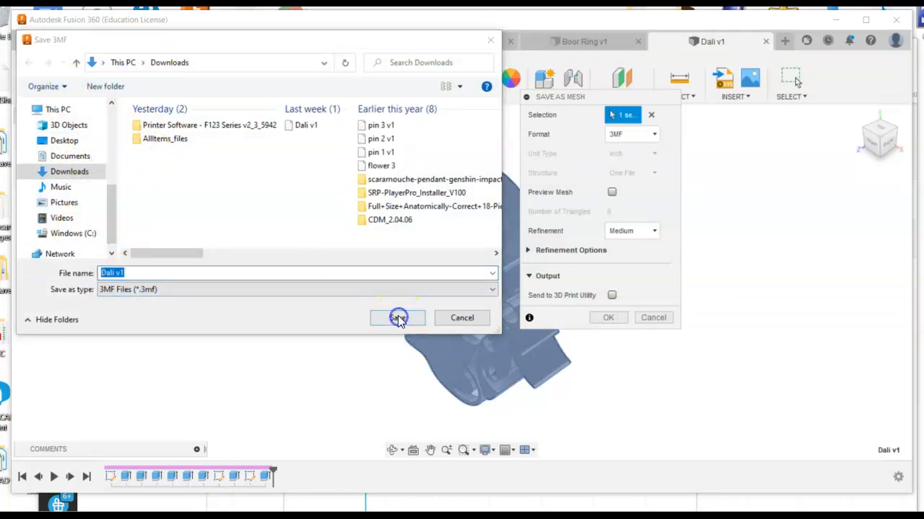
left_click(504, 267)
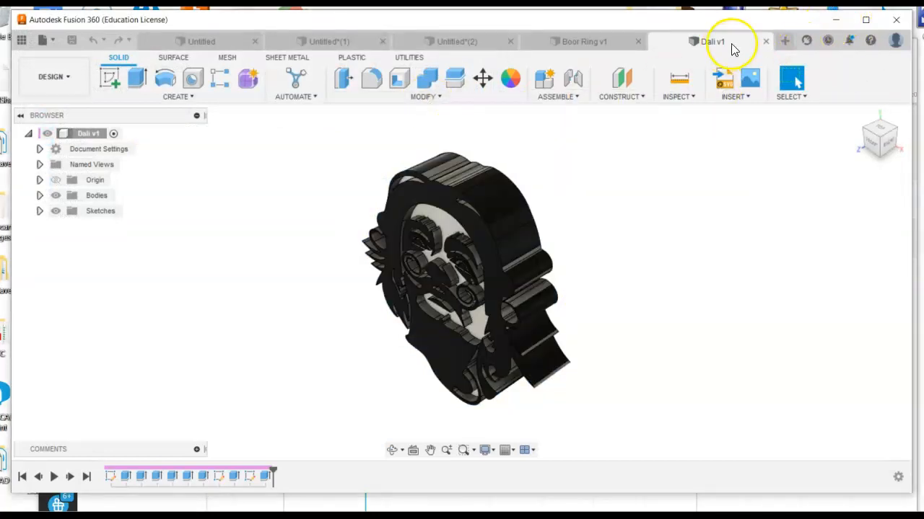
- Minimize Fusion 360, switch to GrabCAD Print and open the print workspace with its empty tray
left_click(836, 27)
left_click_drag(346, 55, 345, 28)
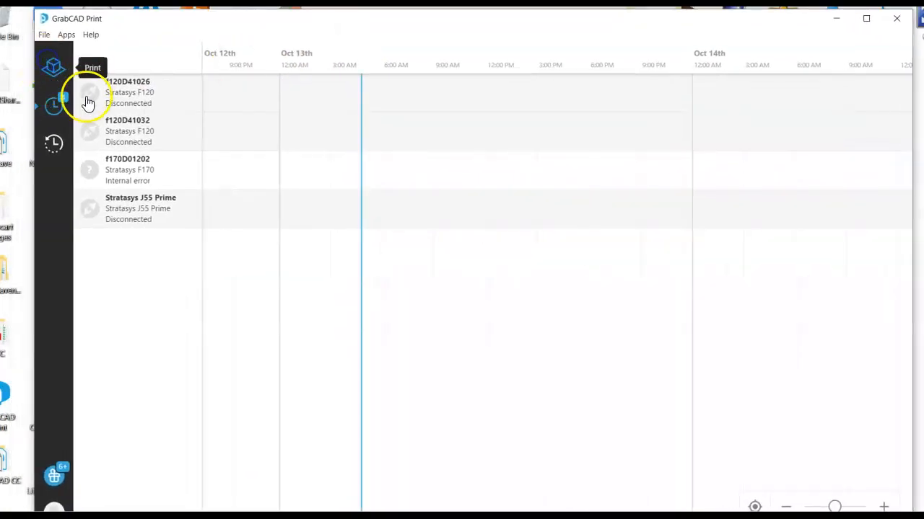
left_click(53, 66)
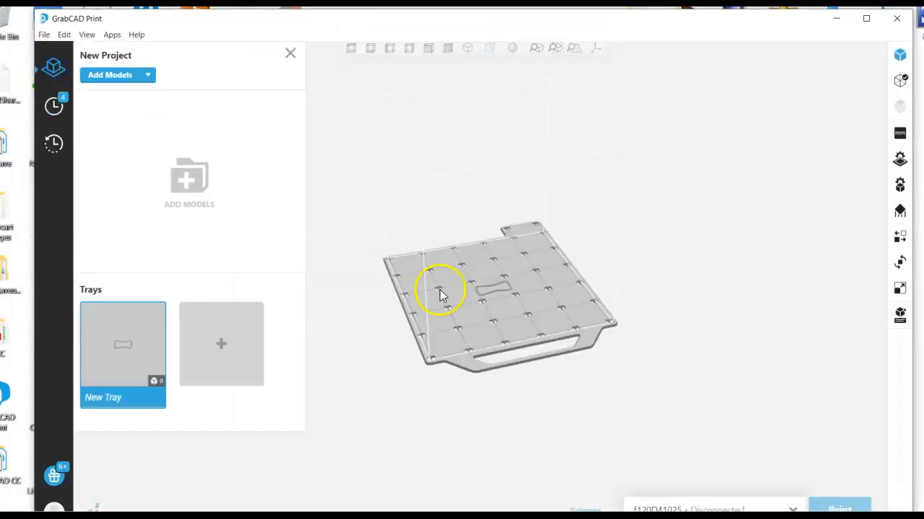
- Resize and reposition the GrabCAD Print window so that it fits entirely on the screen
left_click_drag(380, 20, 360, 21)
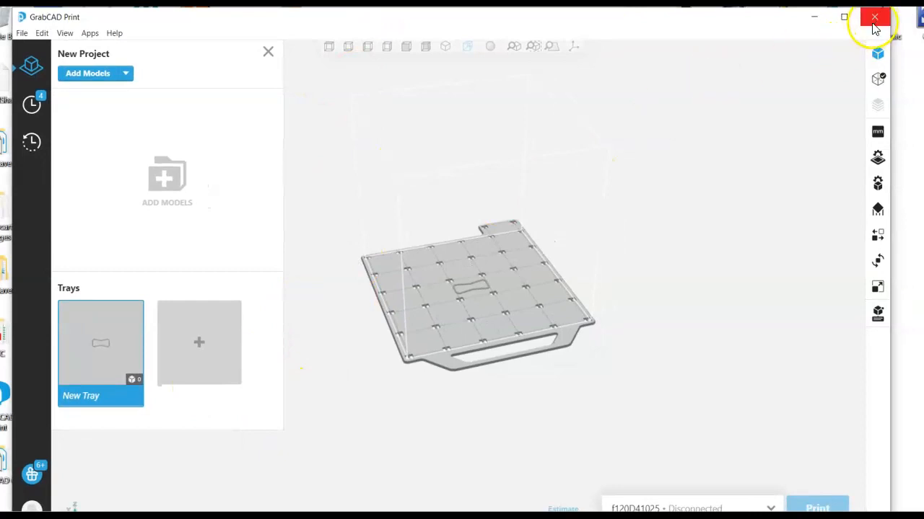
left_click_drag(790, 19, 782, 46)
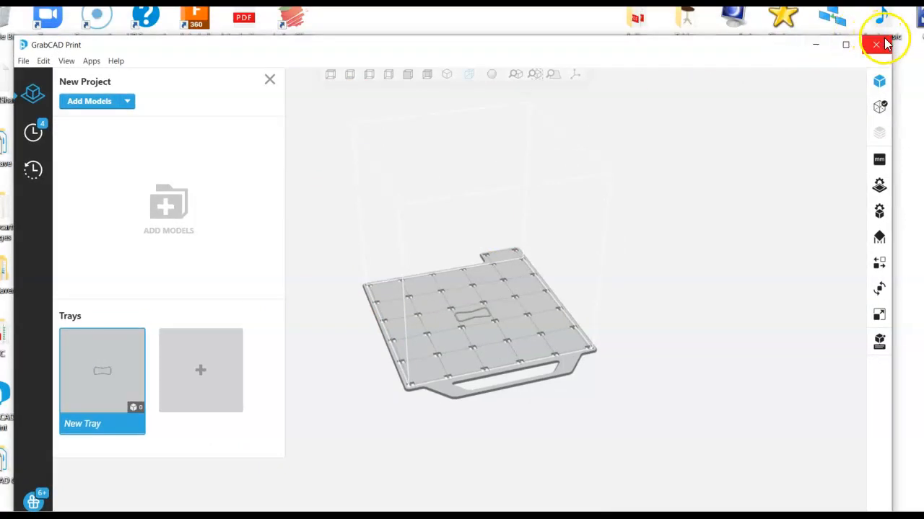
left_click_drag(892, 73, 792, 83)
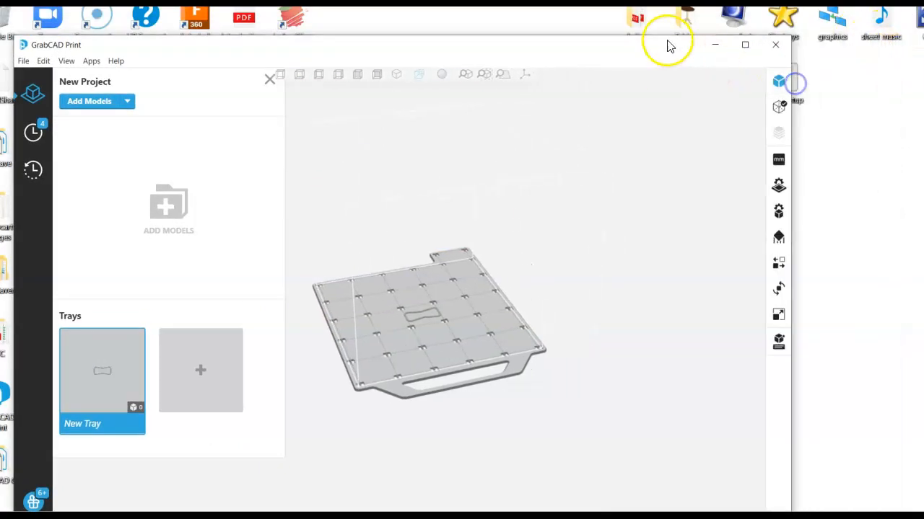
left_click_drag(665, 42, 685, 19)
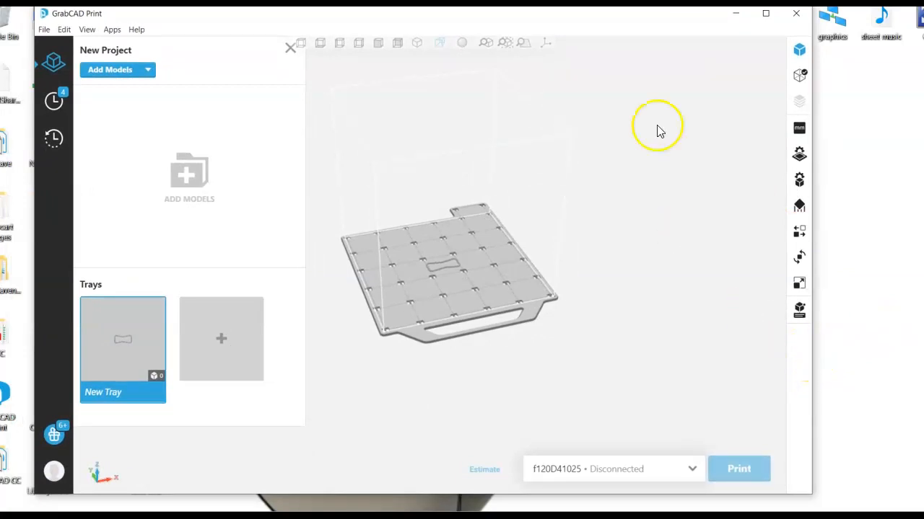
left_click_drag(642, 25, 653, 33)
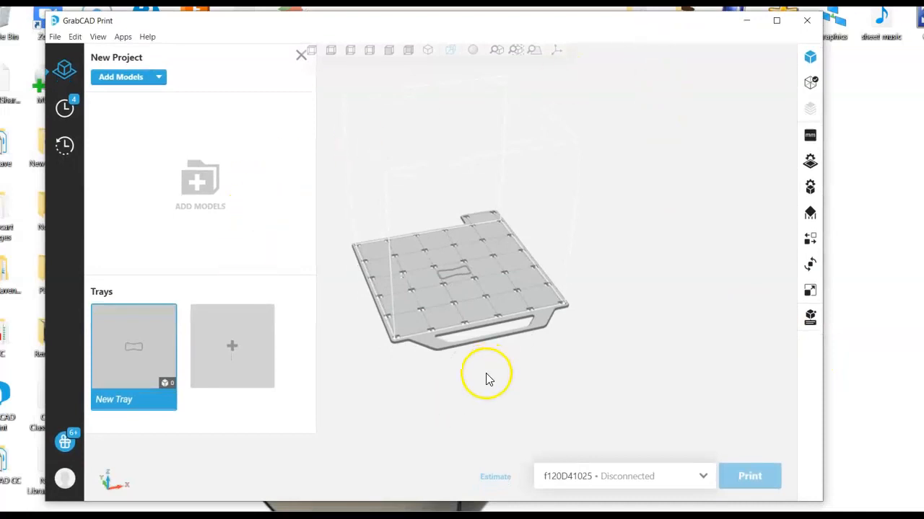
- Select the Stratasys J55 Prime as the printer for the new project
left_click(707, 479)
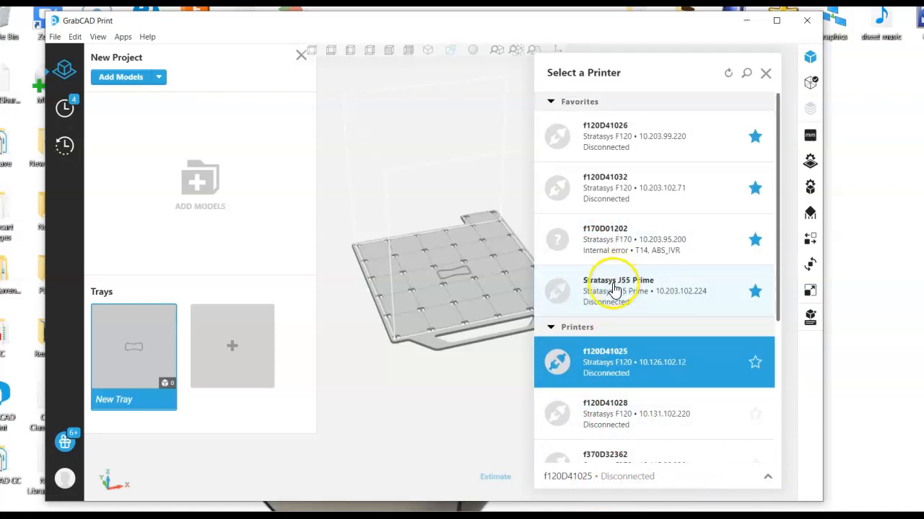
left_click(614, 289)
left_click(592, 356)
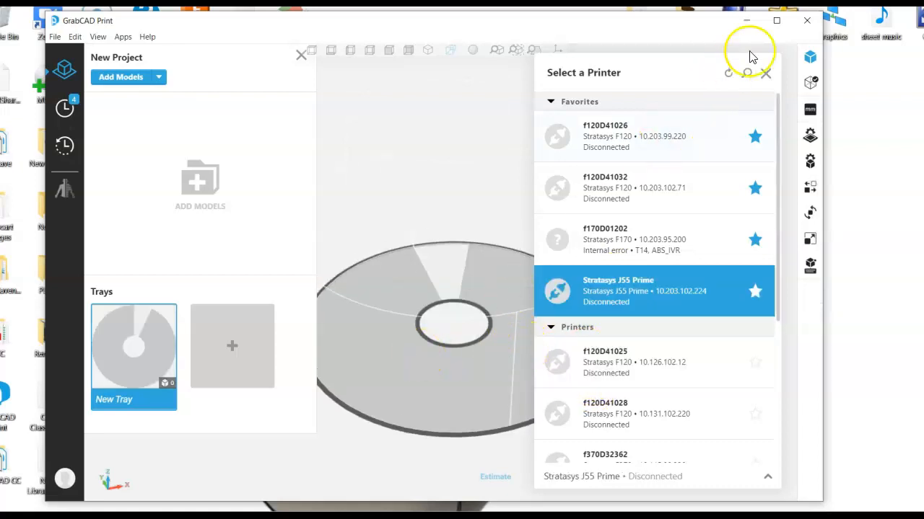
left_click(767, 75)
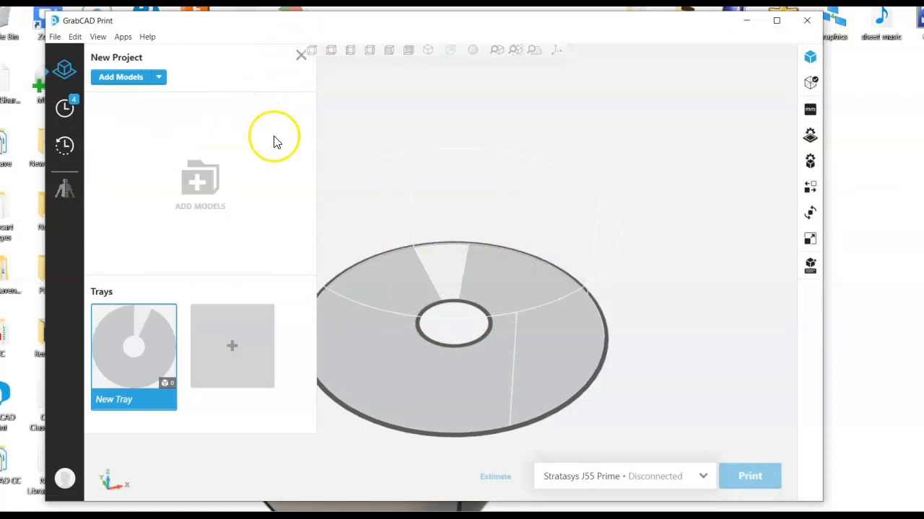
- Add the Dali v1.3mf model from the Downloads folder to the tray
middle_click_drag(534, 303, 602, 289)
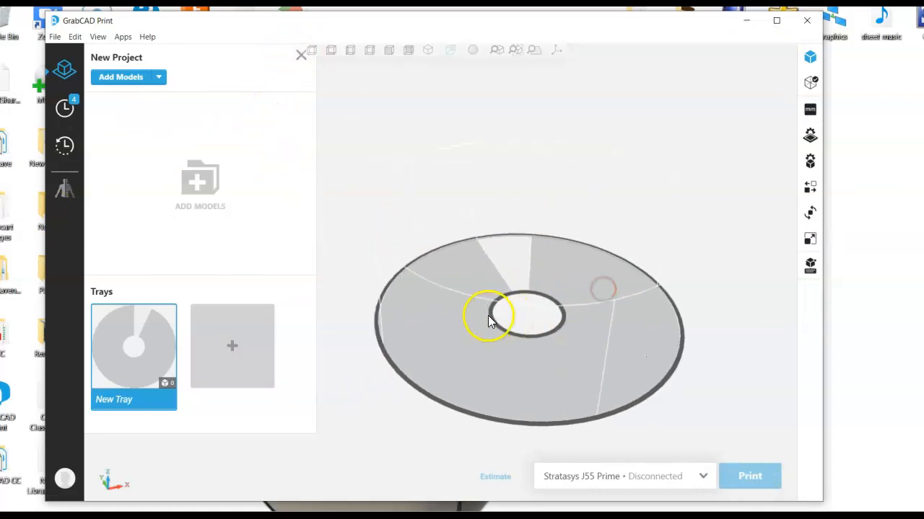
left_click(199, 186)
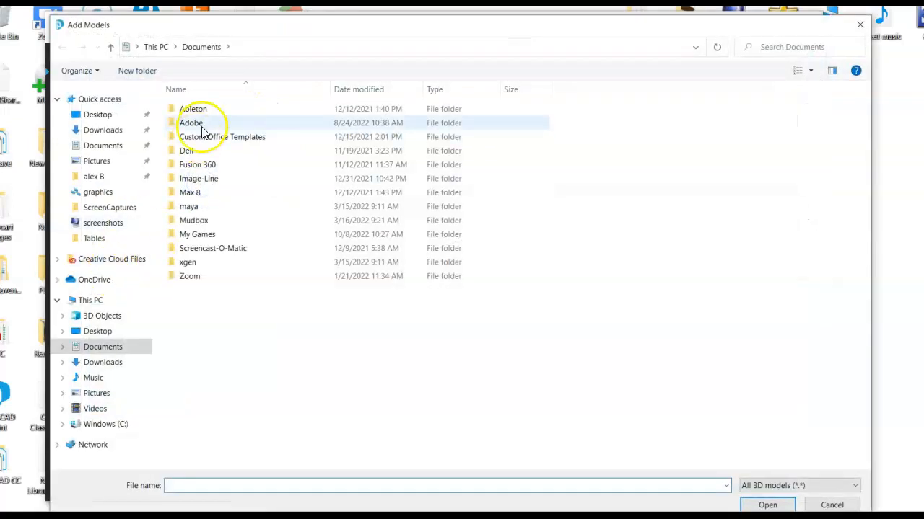
left_click(97, 130)
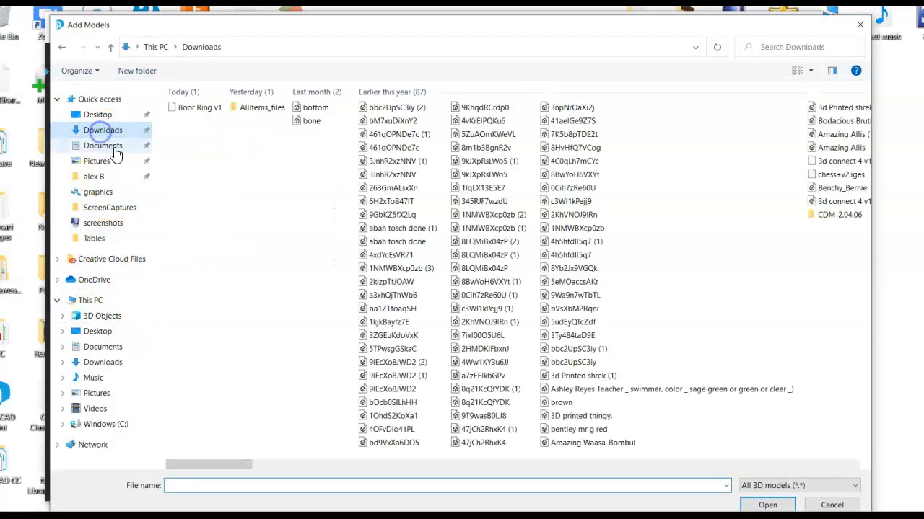
left_click(189, 107)
left_click(763, 505)
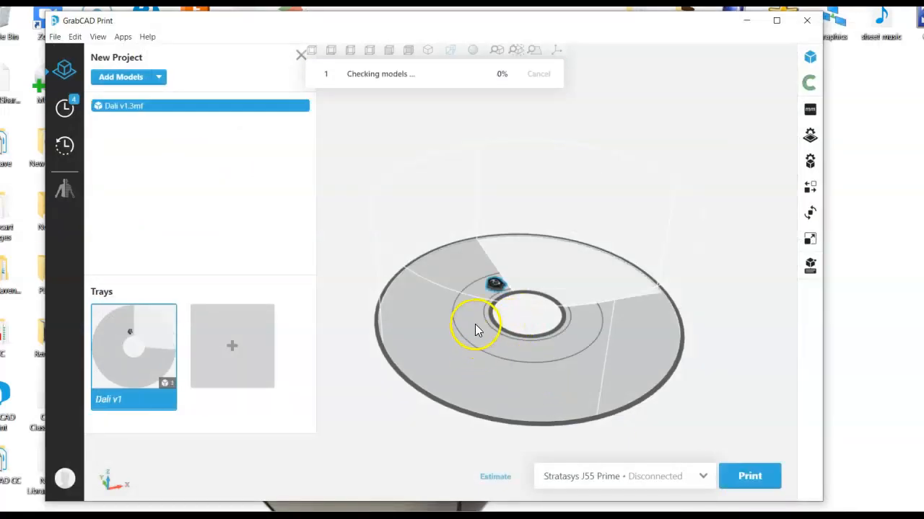
- Inspect the Dali model's placement on the round tray up close from above
scroll(496, 305, "down", 3)
scroll(499, 307, "up", 4)
scroll(501, 307, "up", 4)
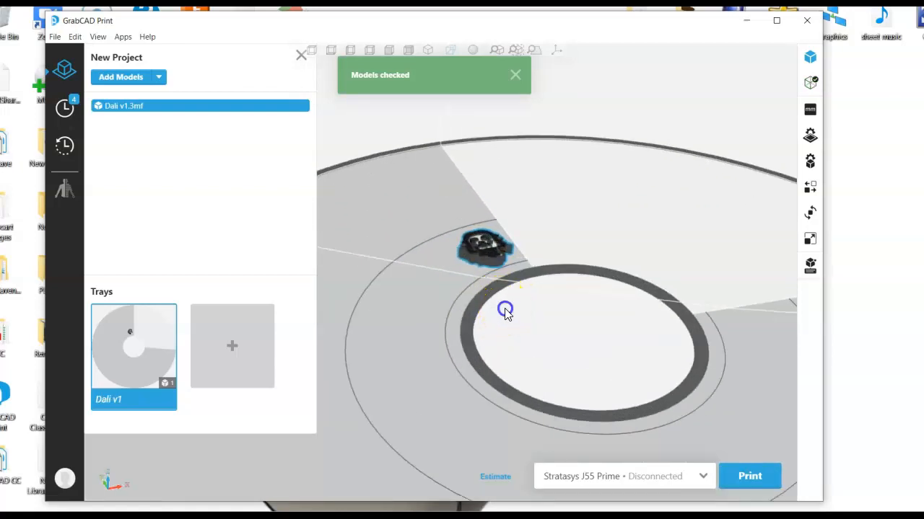
right_click_drag(505, 310, 497, 386)
mouse_move(518, 319)
left_mouse_down()
mouse_move(485, 431)
mouse_move(603, 383)
mouse_move(553, 425)
left_mouse_up()
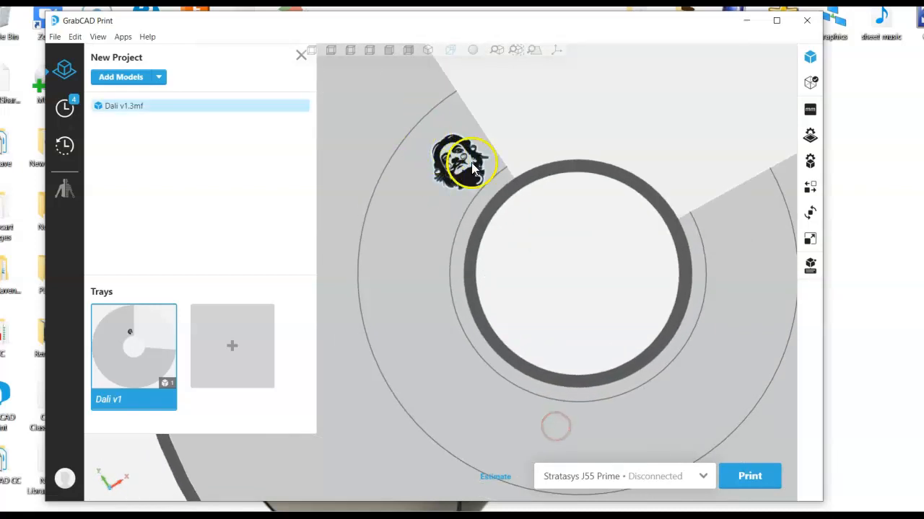
- Estimate the print time and material use for the tray with the single Dali model
left_click_drag(520, 264, 553, 252)
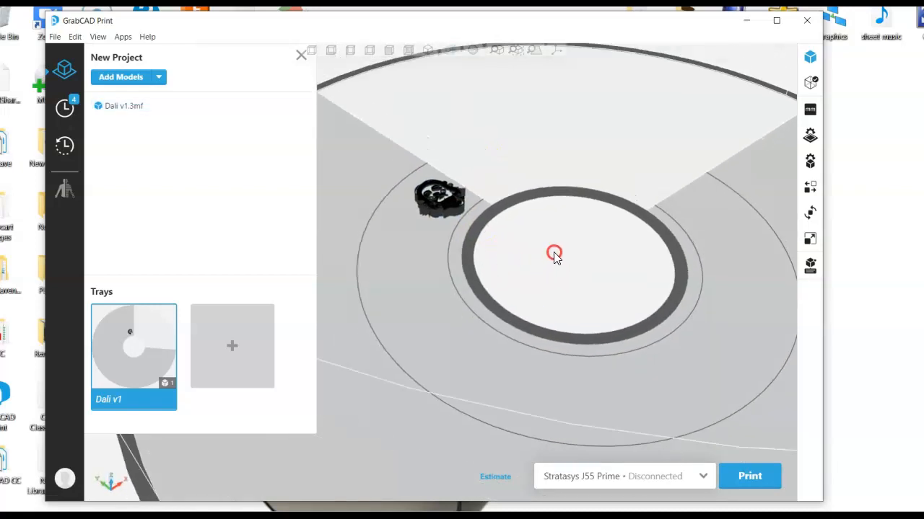
scroll(493, 297, "up", 2)
scroll(493, 297, "down", 7)
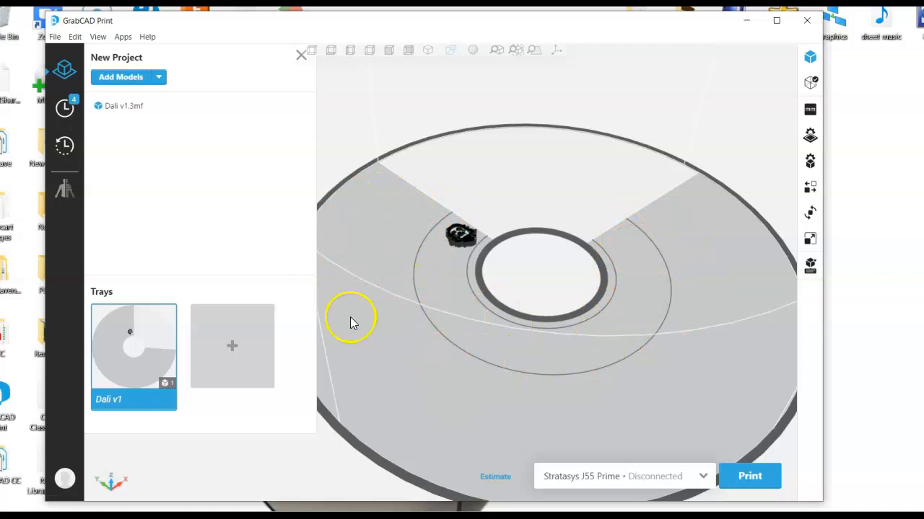
left_click(465, 247)
left_click(457, 263)
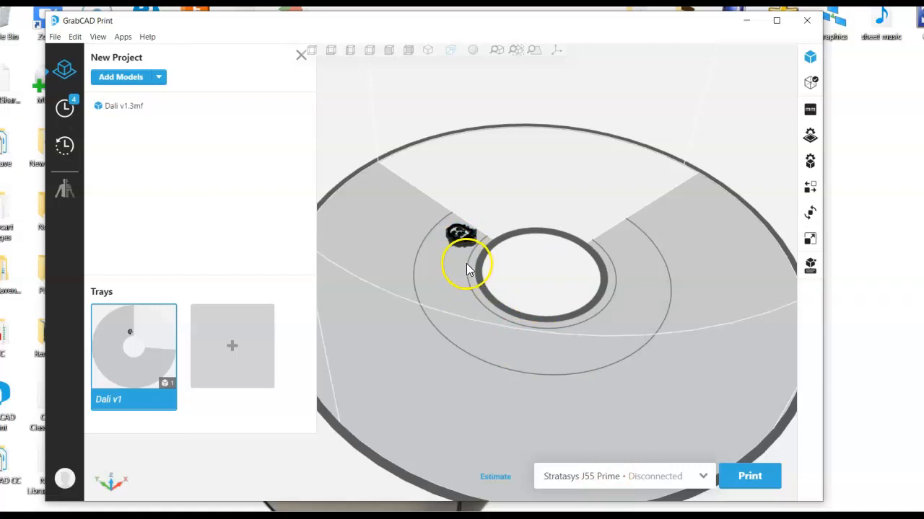
left_click(461, 233)
left_click(448, 255)
left_click(457, 244)
left_click(450, 259)
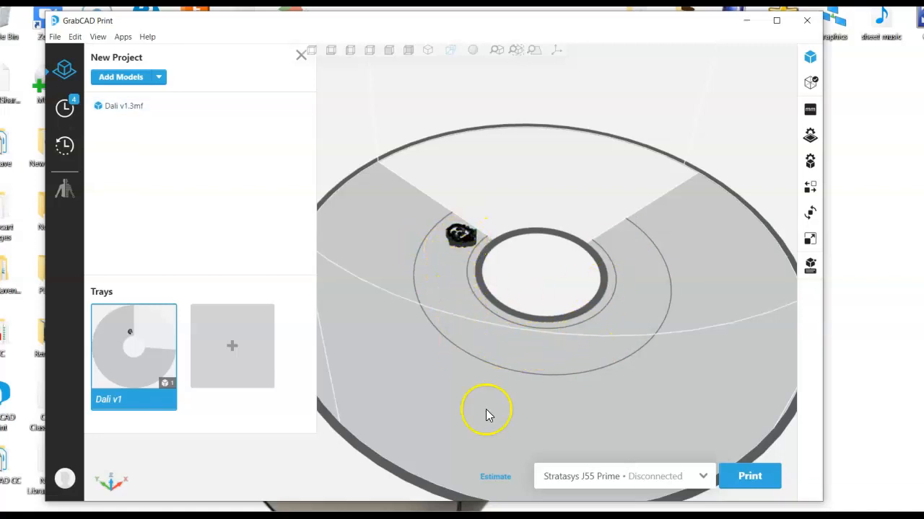
left_click(495, 478)
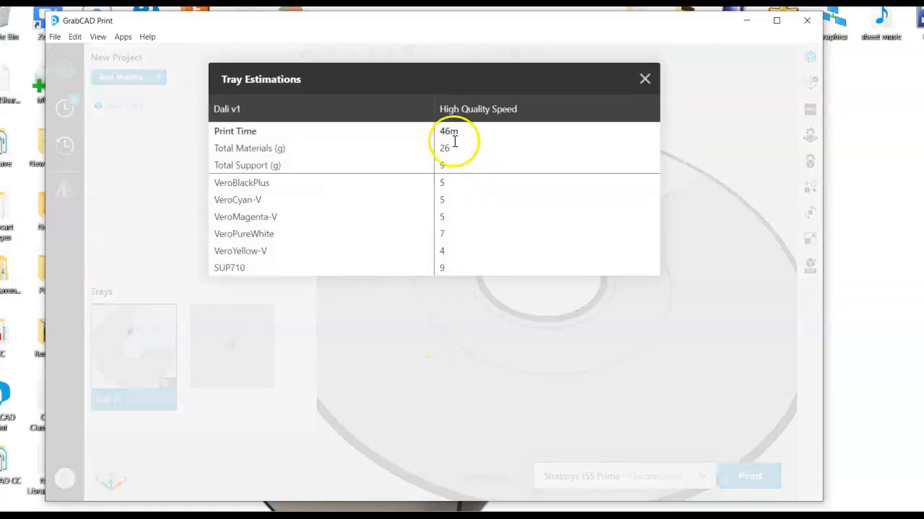
left_click(644, 79)
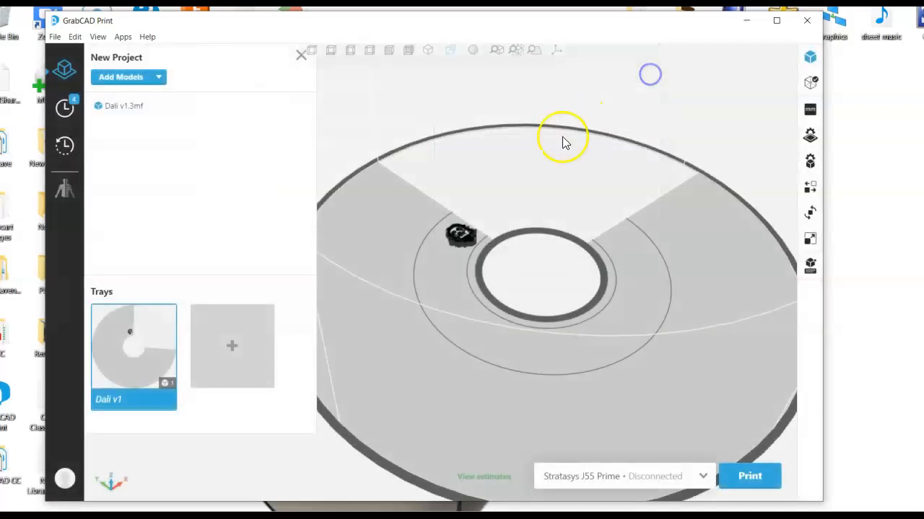
- Create 7 duplicates of the Dali model on the tray
left_click(462, 232)
right_click(460, 240)
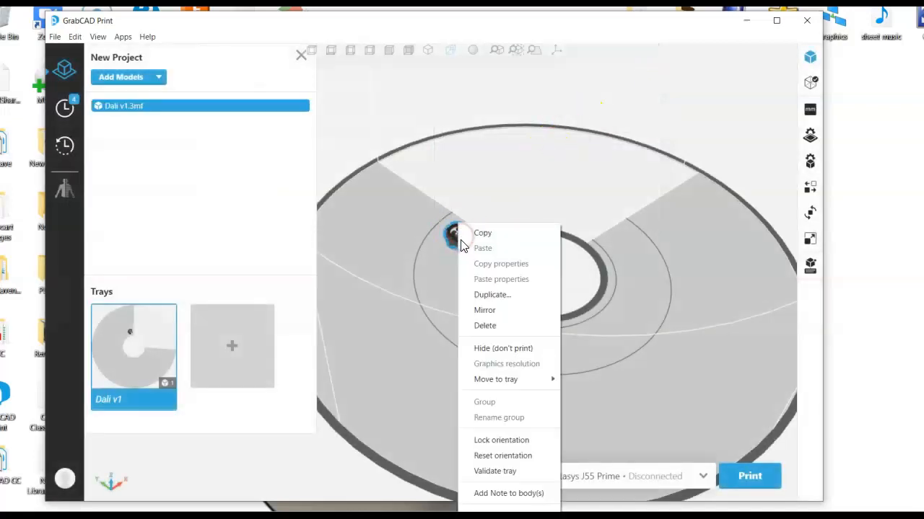
left_click(490, 296)
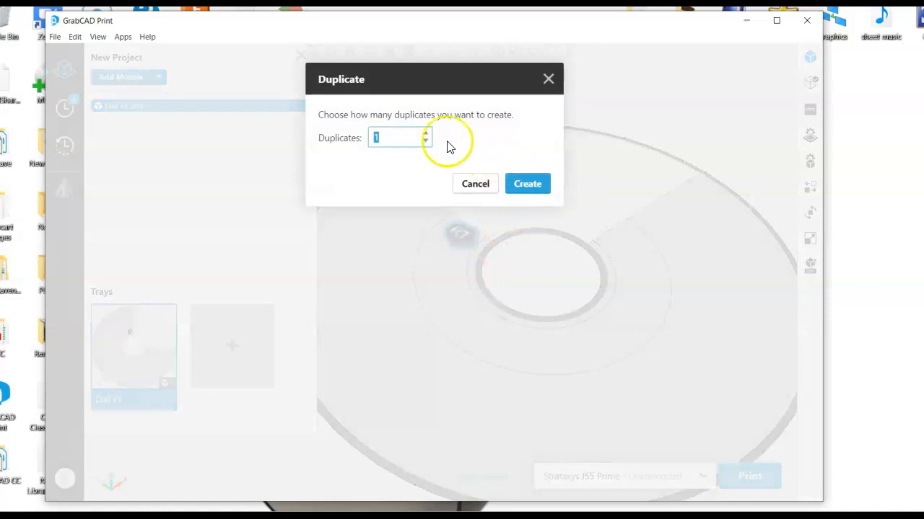
left_click(425, 133)
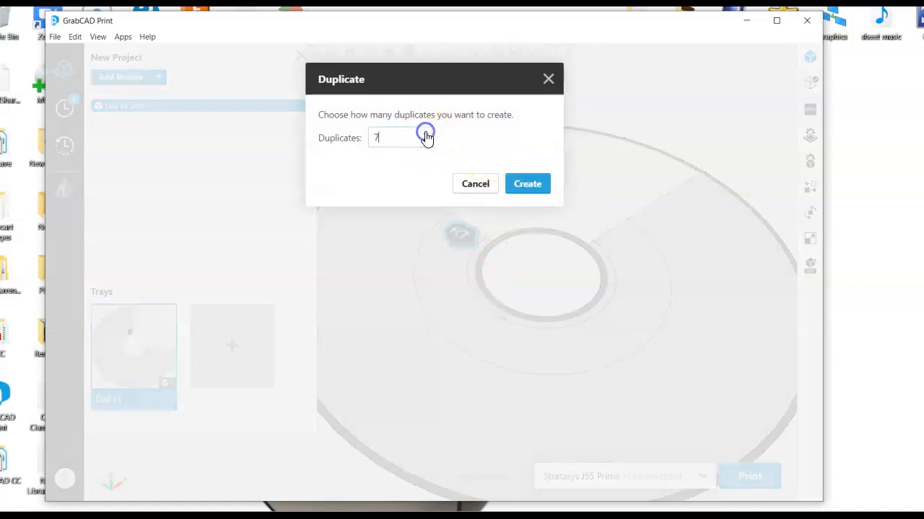
left_click(528, 184)
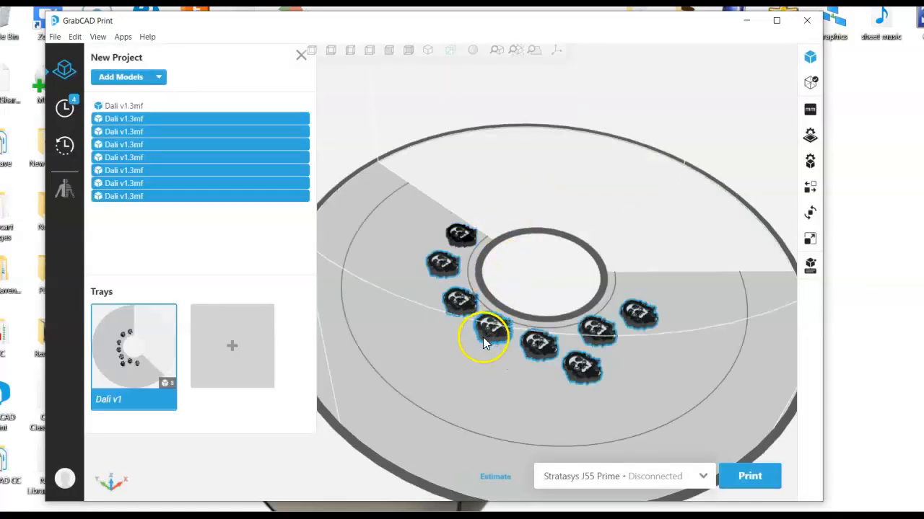
- Delete the Dali duplicate that lies farthest from the tray's inner ring
left_click(581, 371)
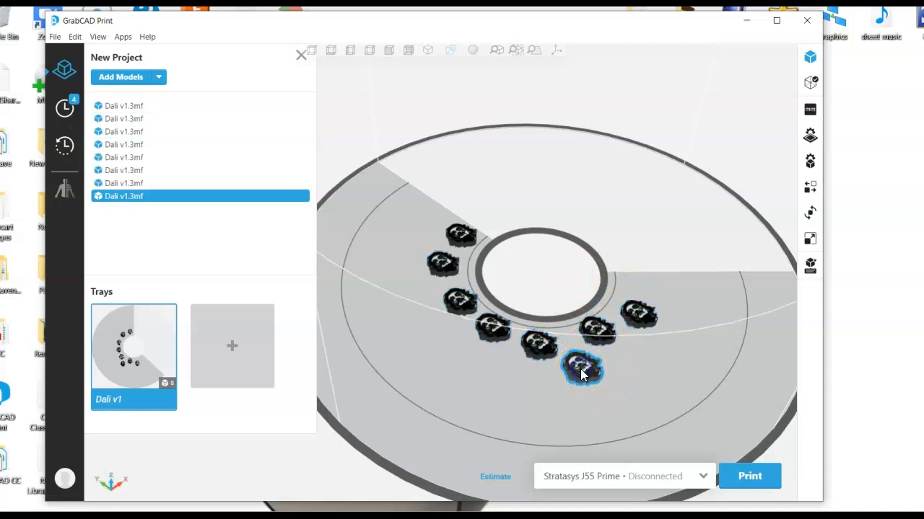
right_click(580, 370)
left_click(643, 167)
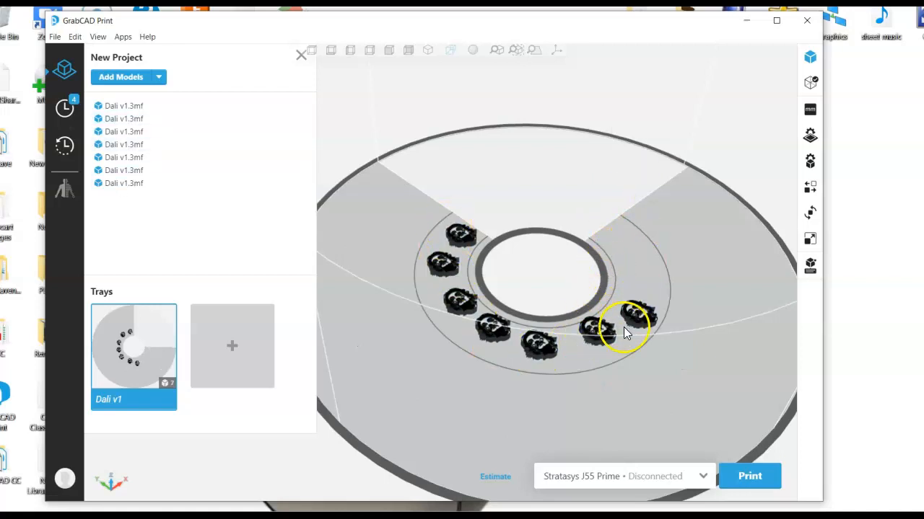
- Estimate the print time and material use for the tray with seven Dali models
left_click(496, 476)
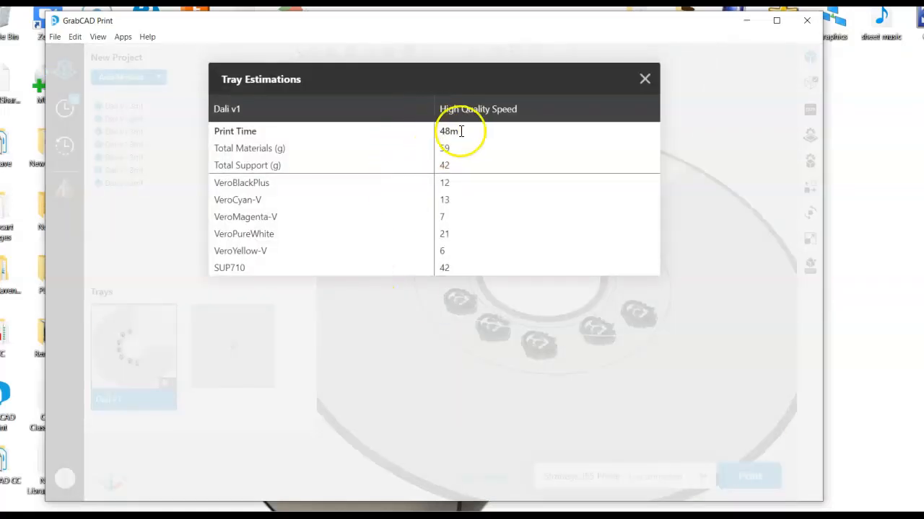
left_click(645, 81)
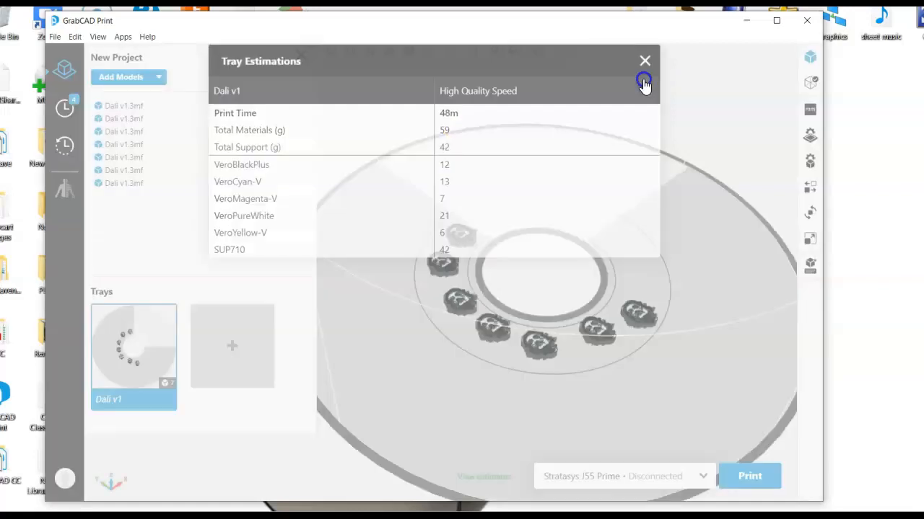
right_click_drag(520, 370, 430, 464)
left_click(495, 232)
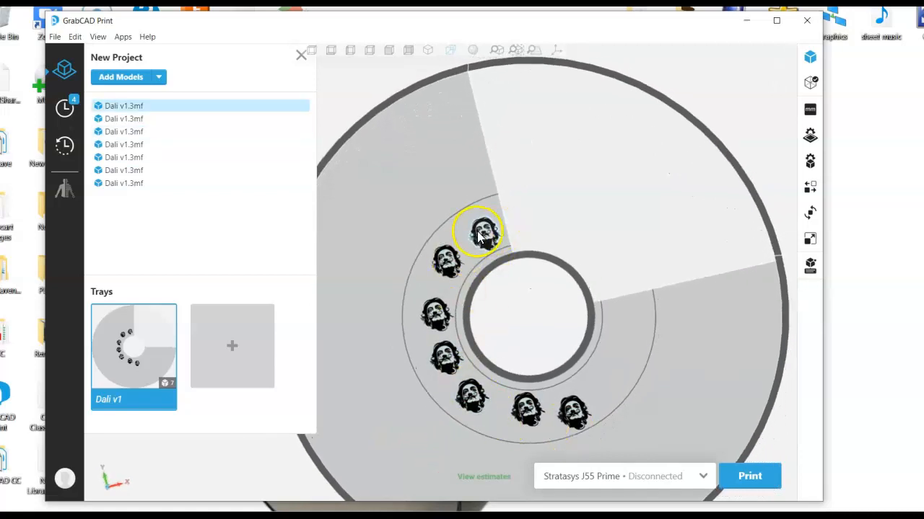
- Delete the remaining Dali duplicates one by one, keeping only the original model beside the tray's cut-out sector
left_click(575, 422)
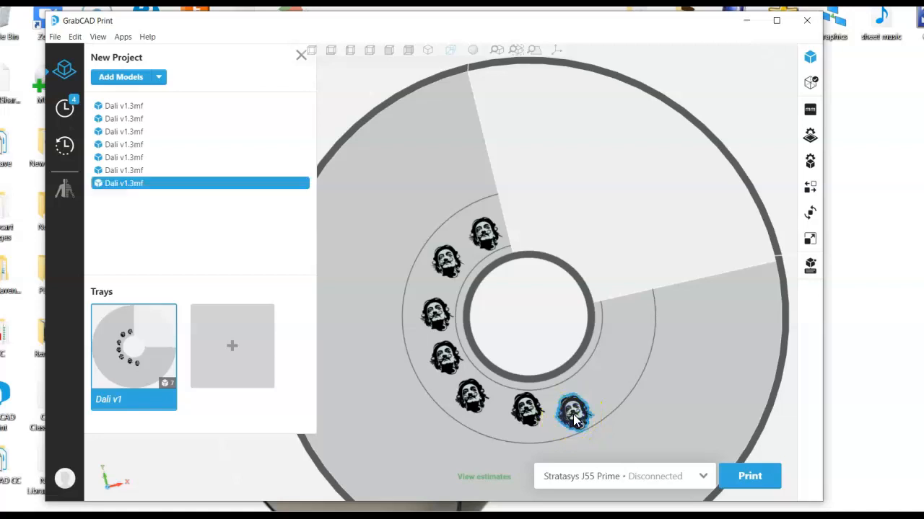
mouse_move(572, 413)
middle_mouse_down()
mouse_move(579, 396)
mouse_move(575, 409)
middle_mouse_up()
right_click(567, 423)
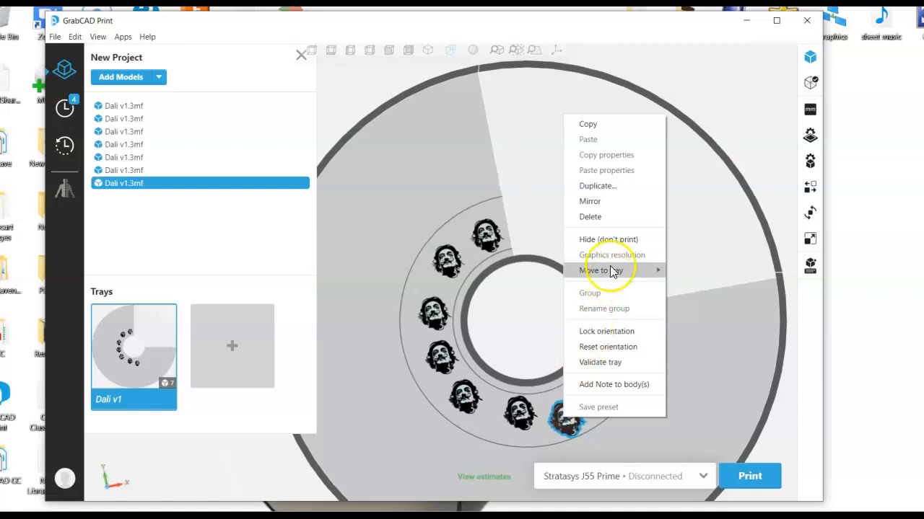
left_click(588, 214)
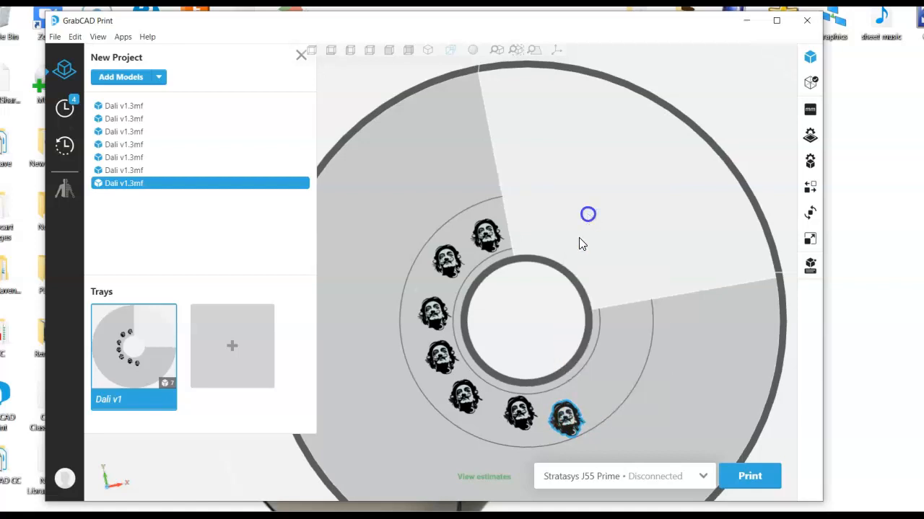
left_click(521, 415)
right_click(521, 415)
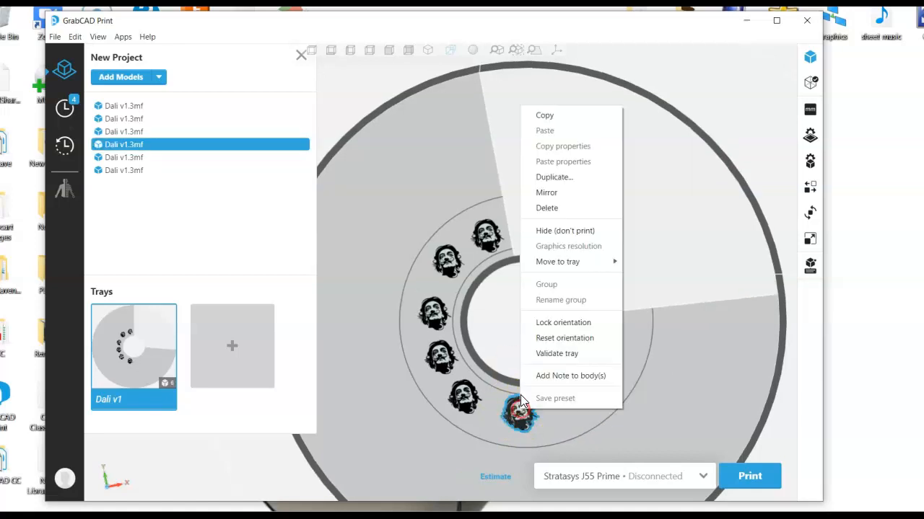
left_click(547, 208)
left_click(466, 396)
right_click(464, 396)
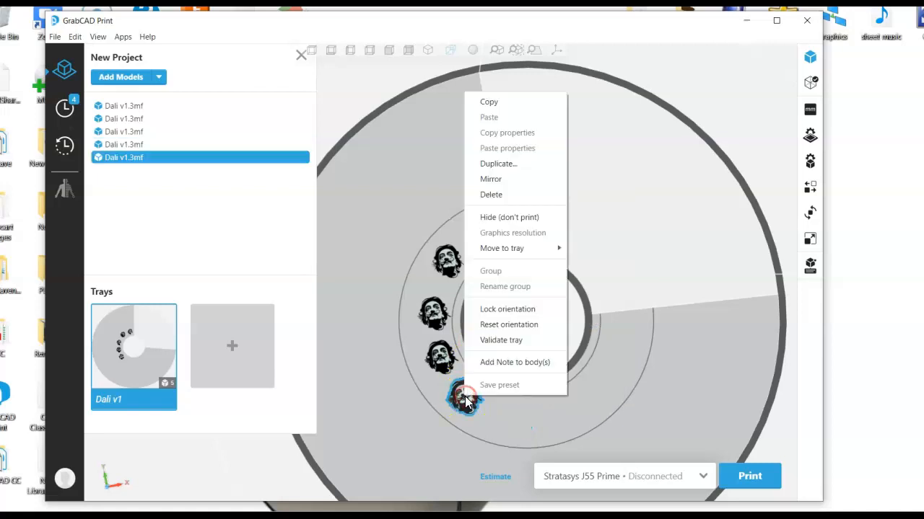
left_click(503, 195)
left_click(438, 355)
right_click(441, 354)
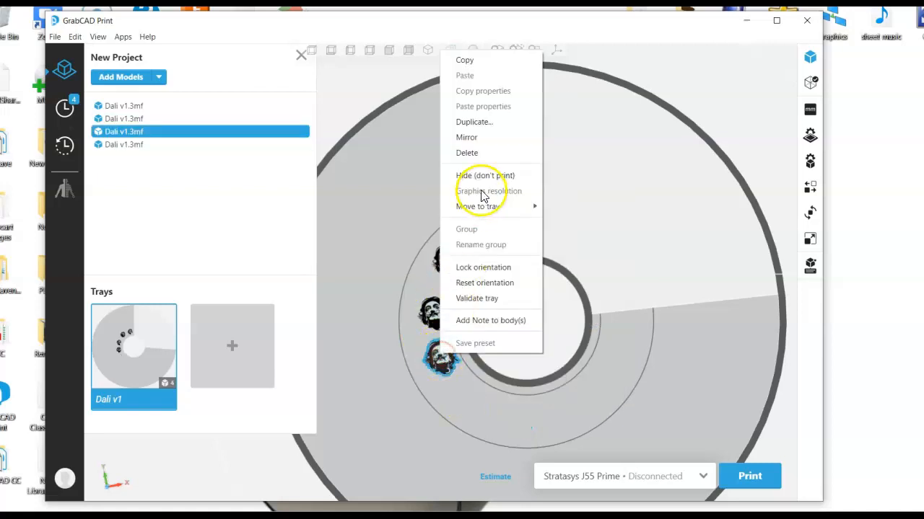
left_click(481, 152)
left_click(433, 311)
right_click(433, 310)
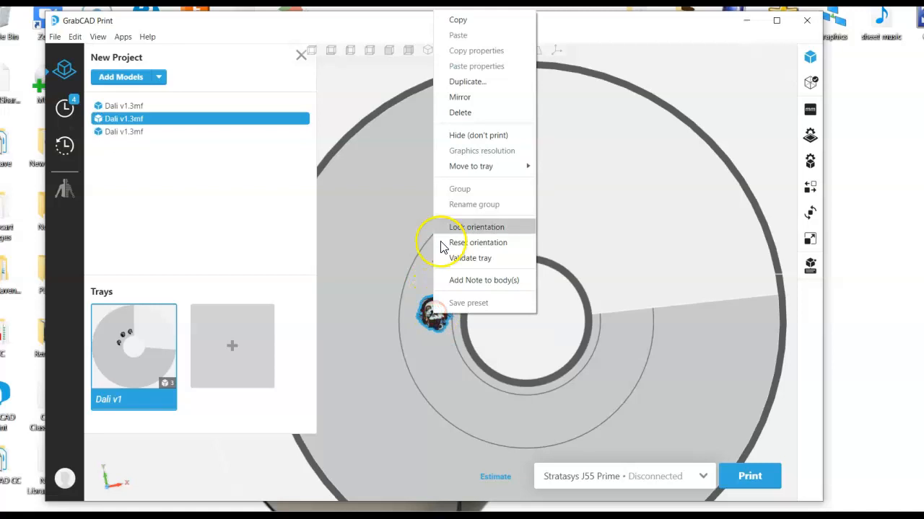
left_click(459, 113)
left_click(443, 261)
right_click(443, 261)
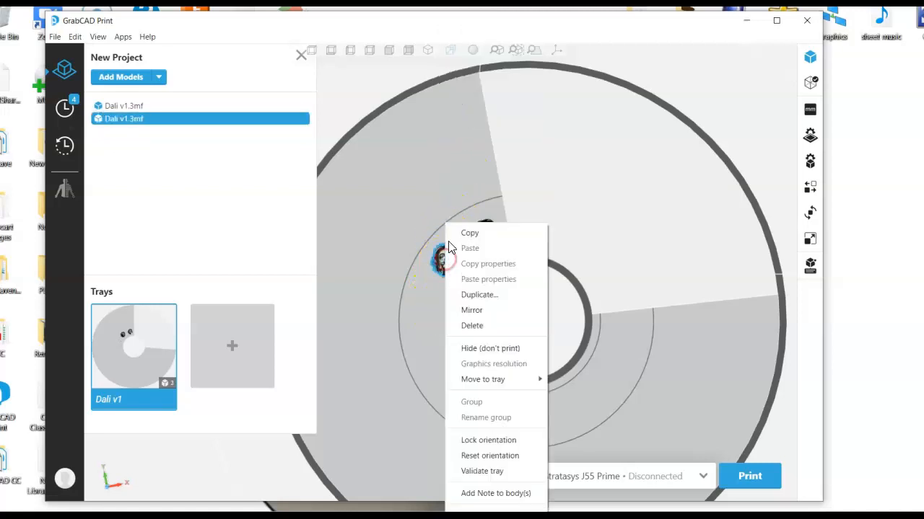
left_click(482, 328)
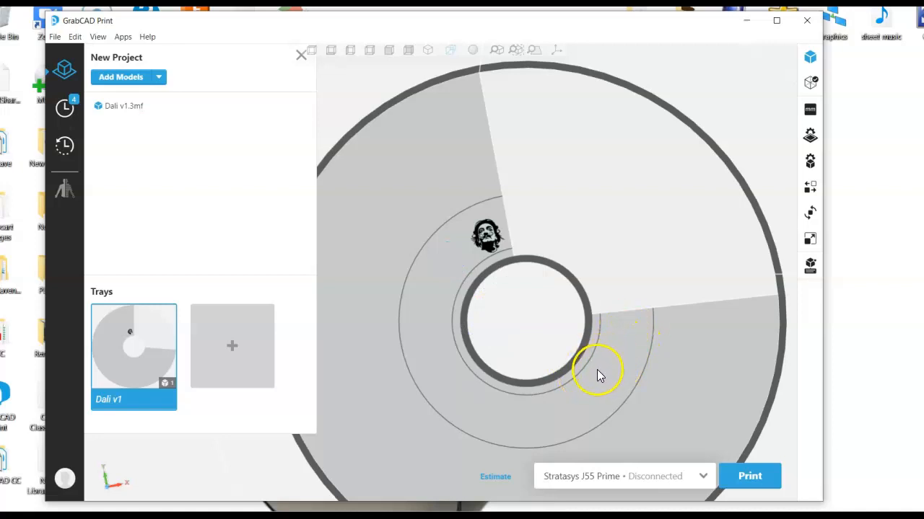
- Review the tray materials and print modes in the tray settings
right_click_drag(548, 346, 562, 312)
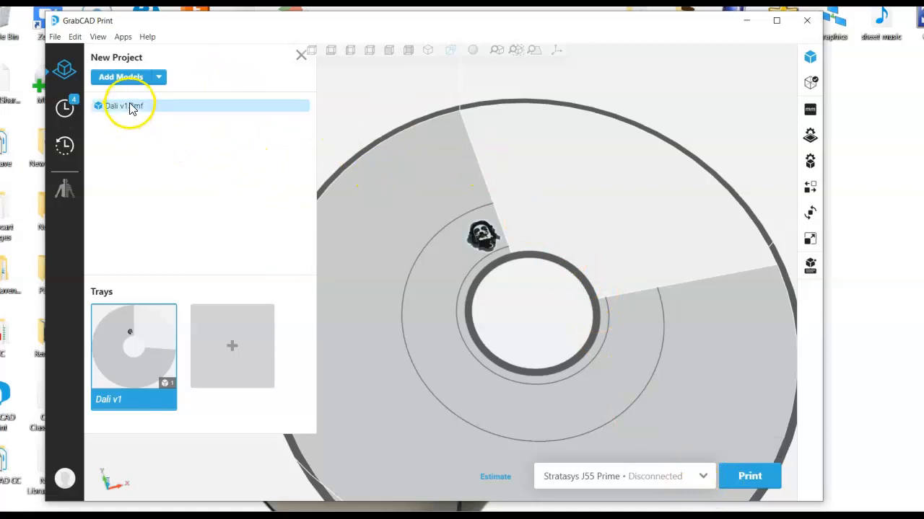
left_click(482, 235)
scroll(482, 236, "down", 2)
scroll(483, 241, "up", 3)
left_click(683, 190)
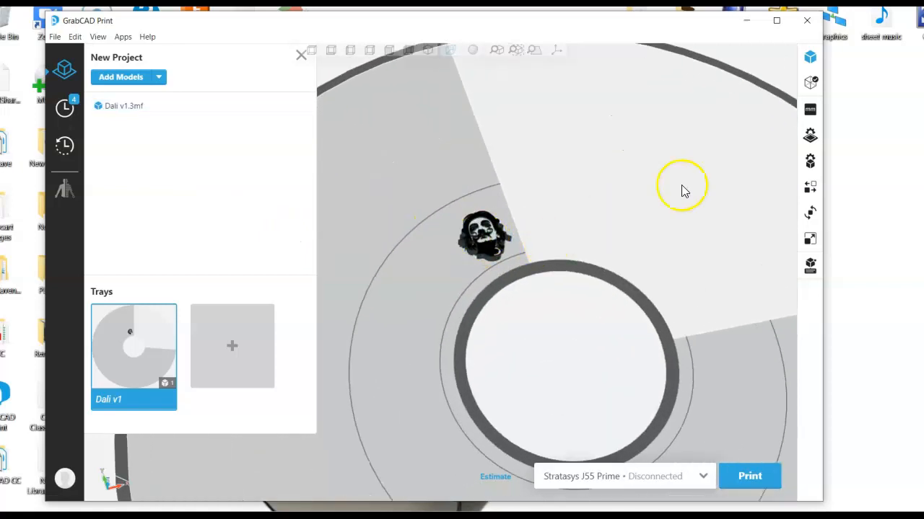
left_click(811, 137)
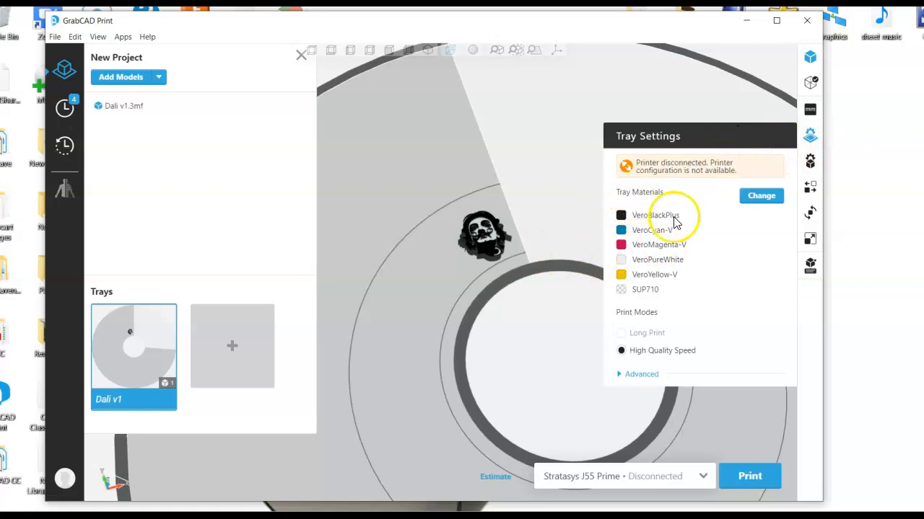
- Set the Dali model's material colour to red #CF3232 in the model settings and check the model up close
left_click(808, 161)
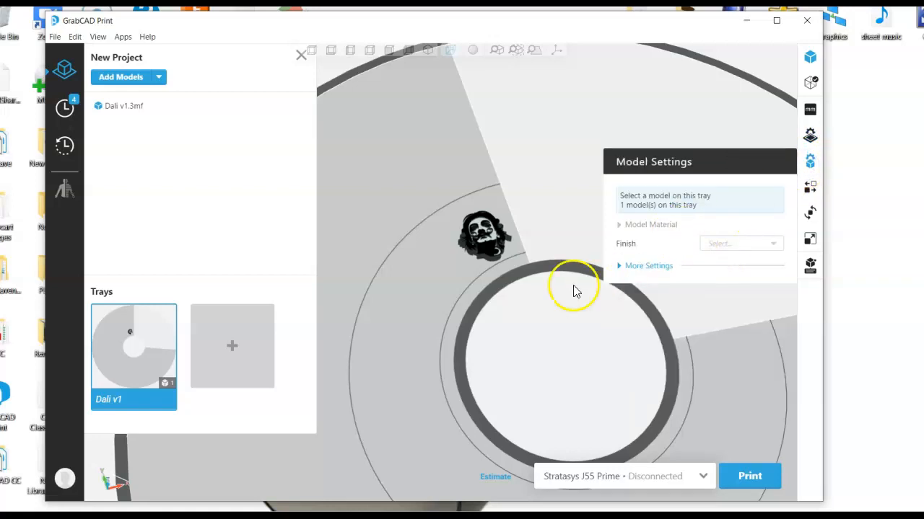
left_click(476, 229)
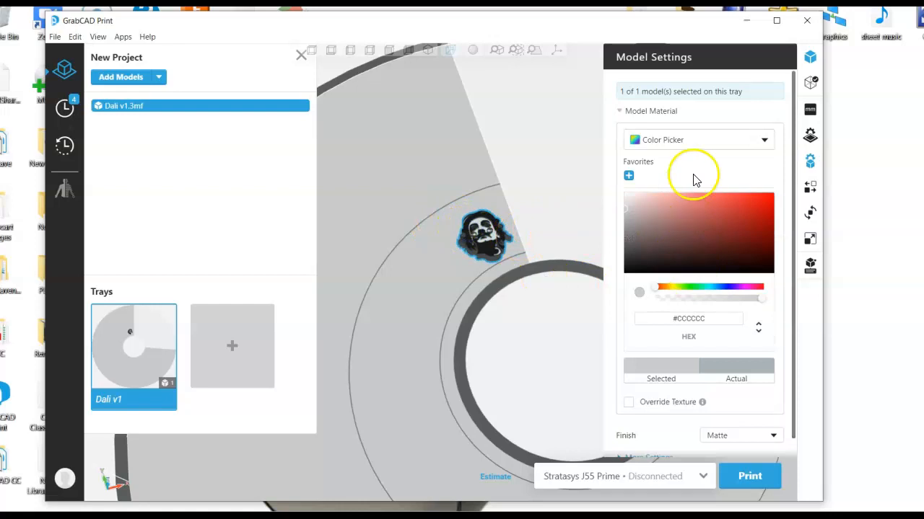
left_click(738, 208)
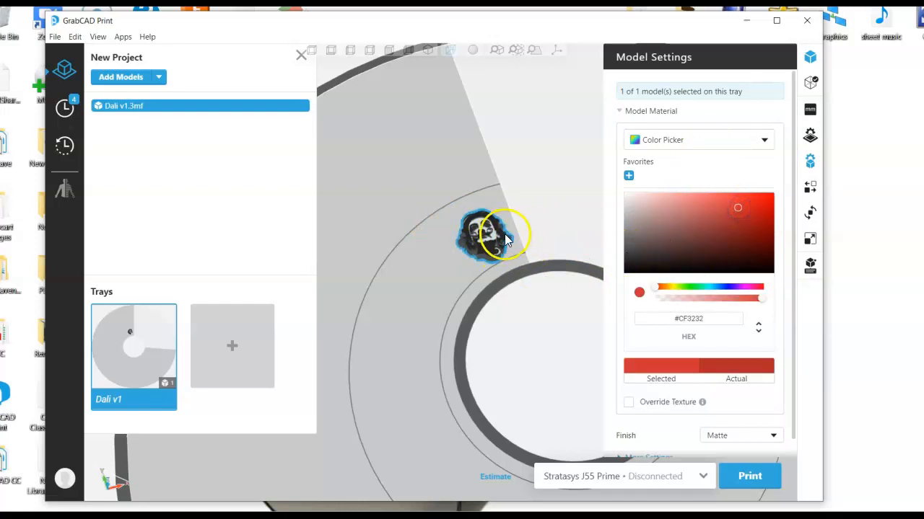
scroll(505, 238, "up", 5)
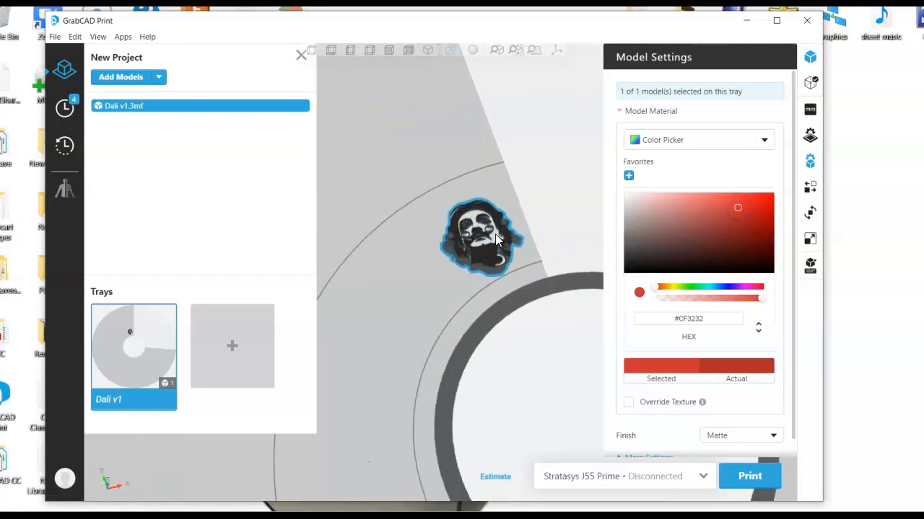
scroll(495, 234, "up", 3)
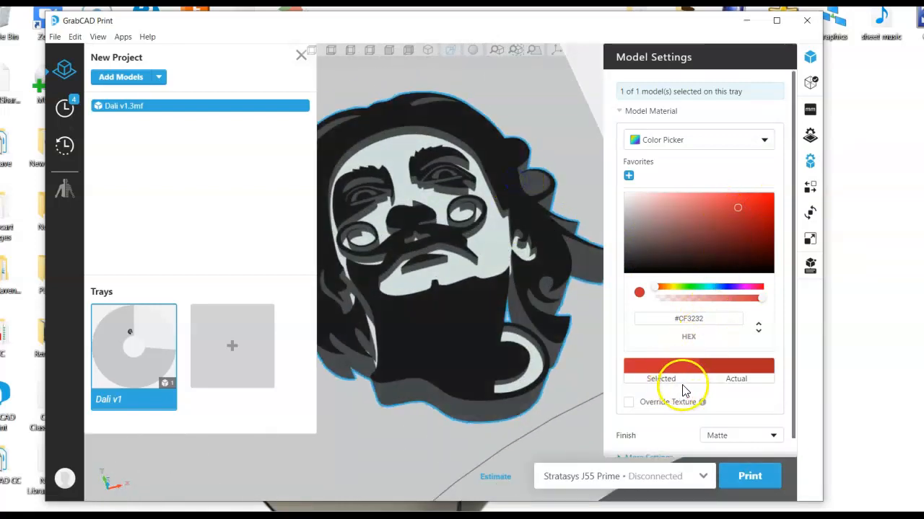
- Try the Glossy finish on the Dali model and return it to Matte
scroll(732, 178, "down", 1)
scroll(733, 178, "down", 1)
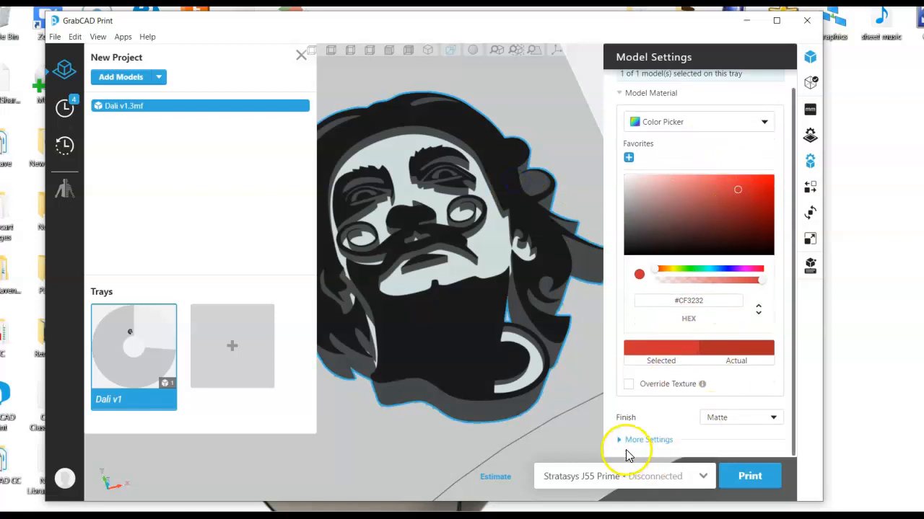
left_click(714, 418)
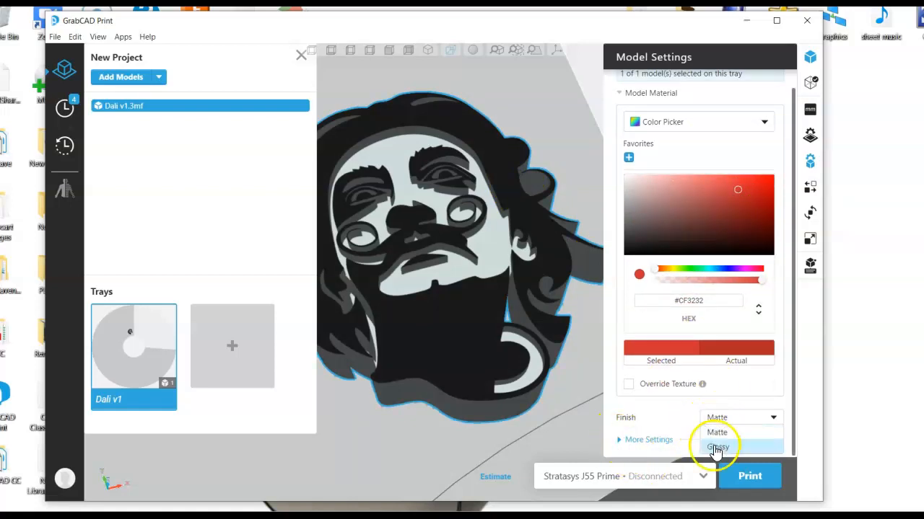
left_click(714, 444)
left_click(725, 418)
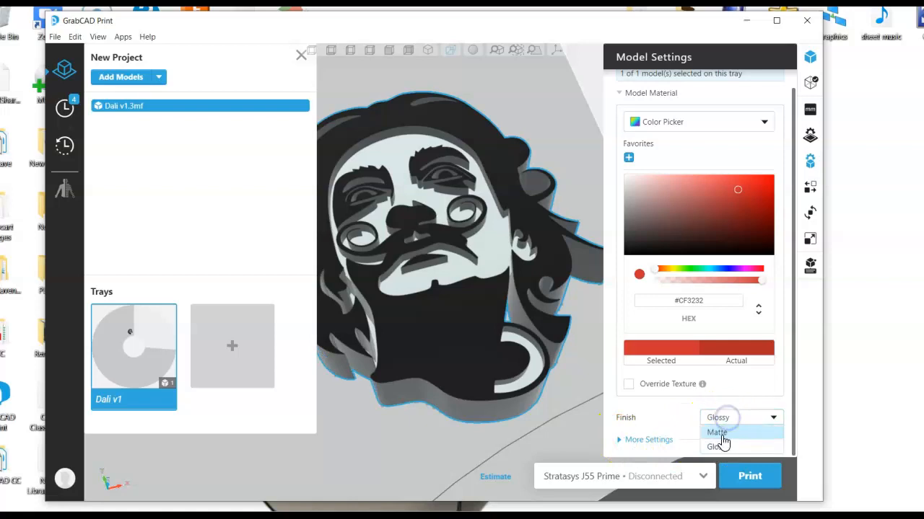
left_click(721, 432)
- Expand the additional model settings below the Dali model's finish option
left_click(623, 441)
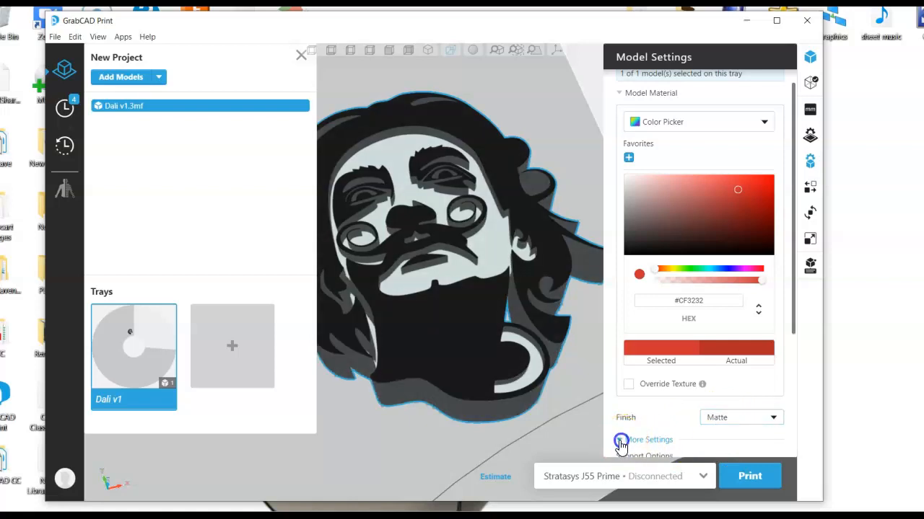
scroll(658, 409, "up", 3)
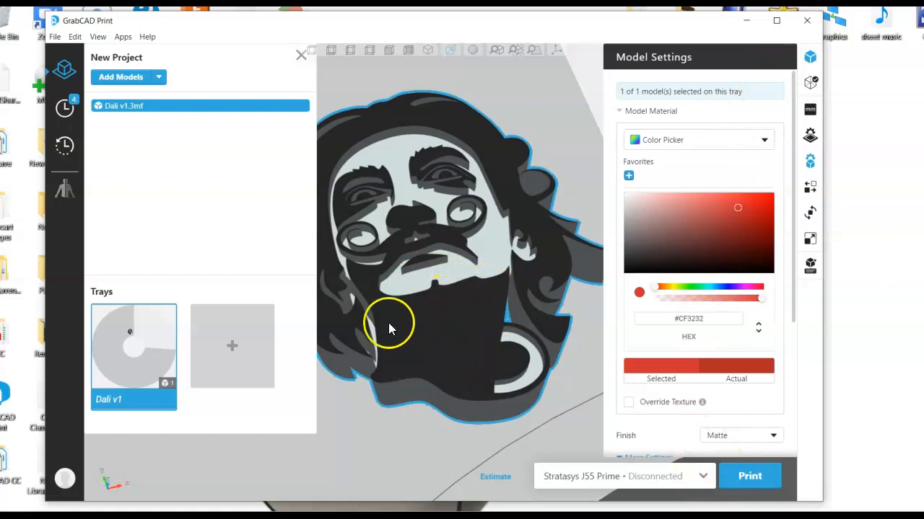
left_click(300, 58)
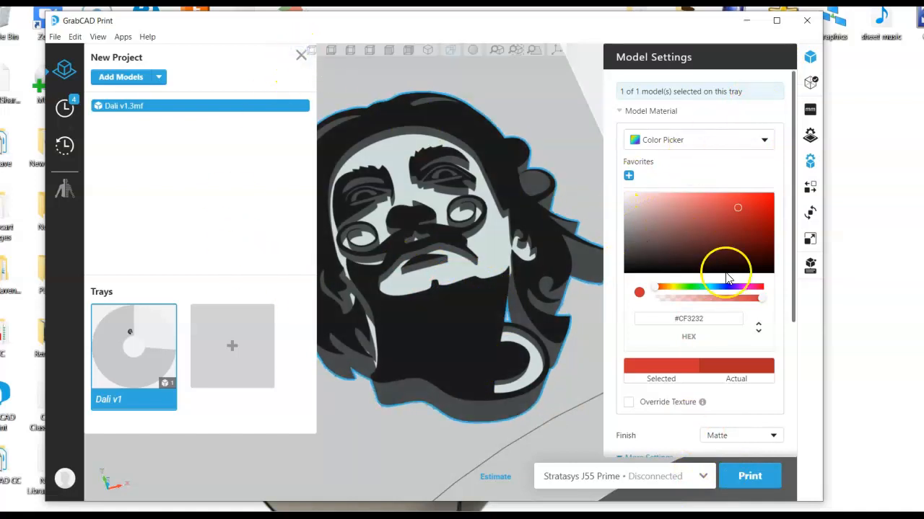
- Arrange the Dali model automatically on the tray and check its placement against the whole tray
left_click(810, 189)
left_click(762, 222)
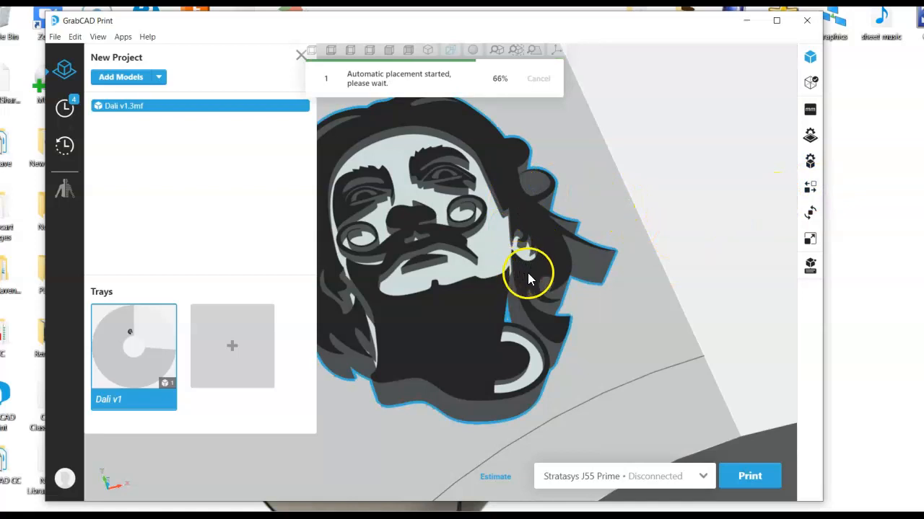
scroll(528, 269, "down", 10)
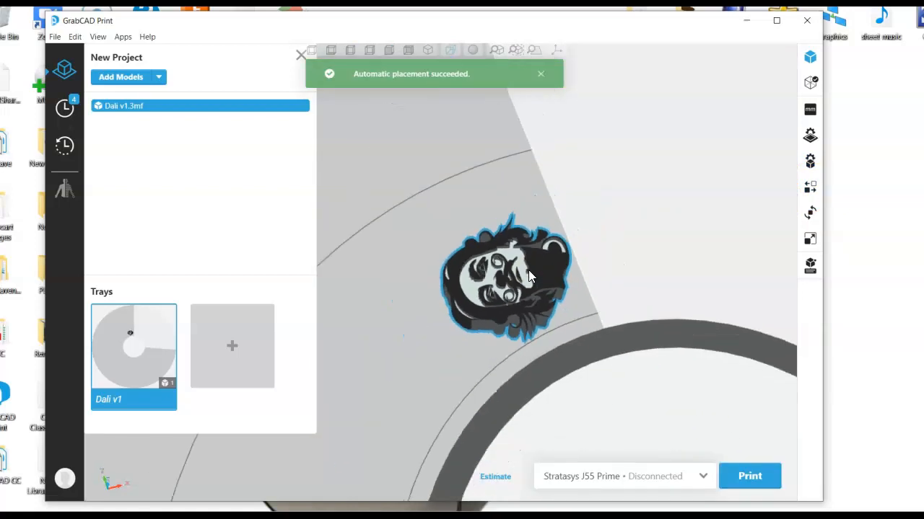
scroll(529, 271, "down", 4)
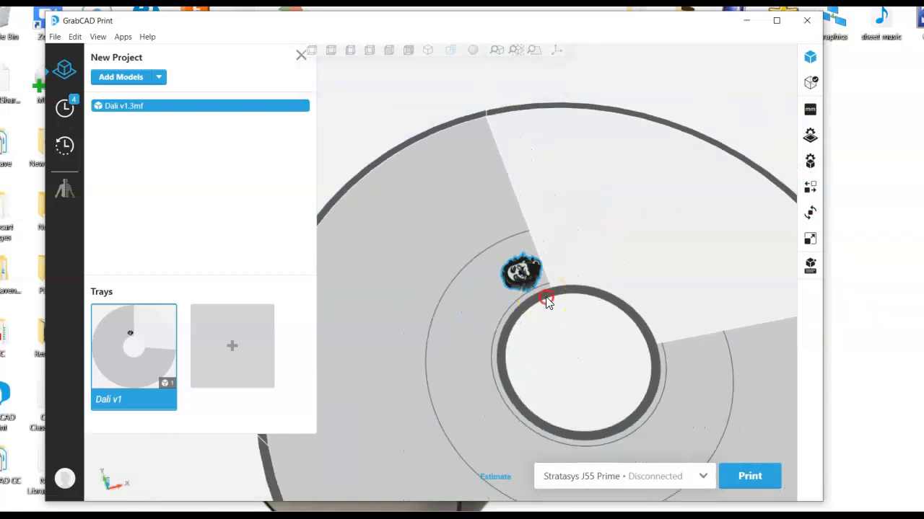
middle_click_drag(546, 300, 456, 205)
scroll(453, 205, "down", 2)
scroll(451, 209, "down", 1)
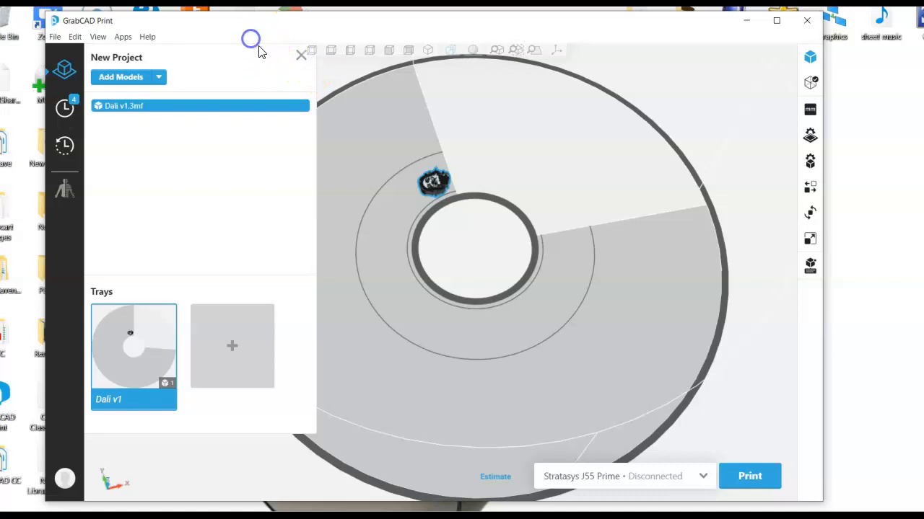
scroll(453, 239, "up", 3)
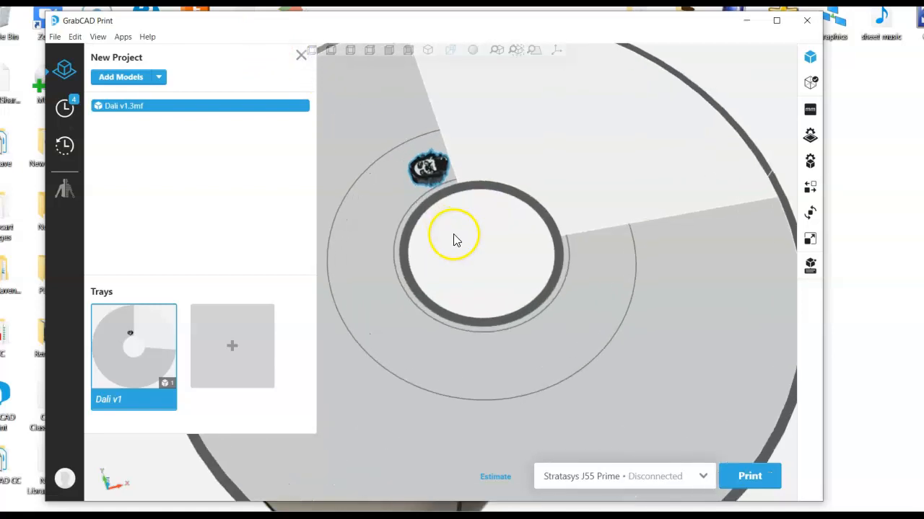